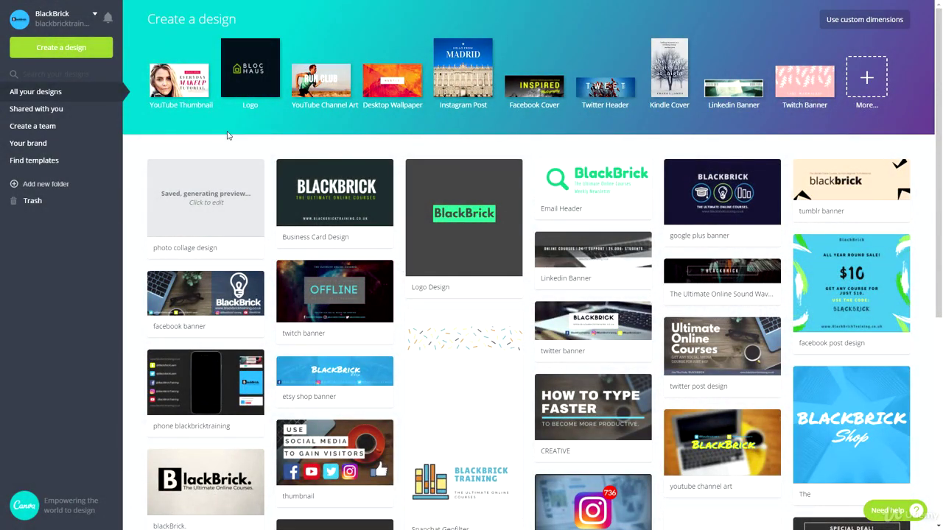
# Start a new blank Poster design from the Marketing Materials design types.
pyautogui.click(863, 78)
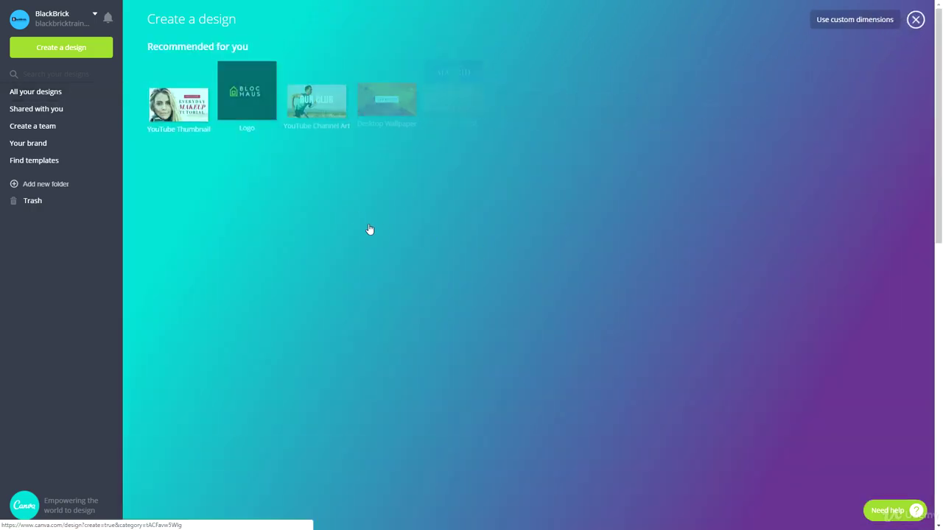
pyautogui.scroll(-5, 326, 277)
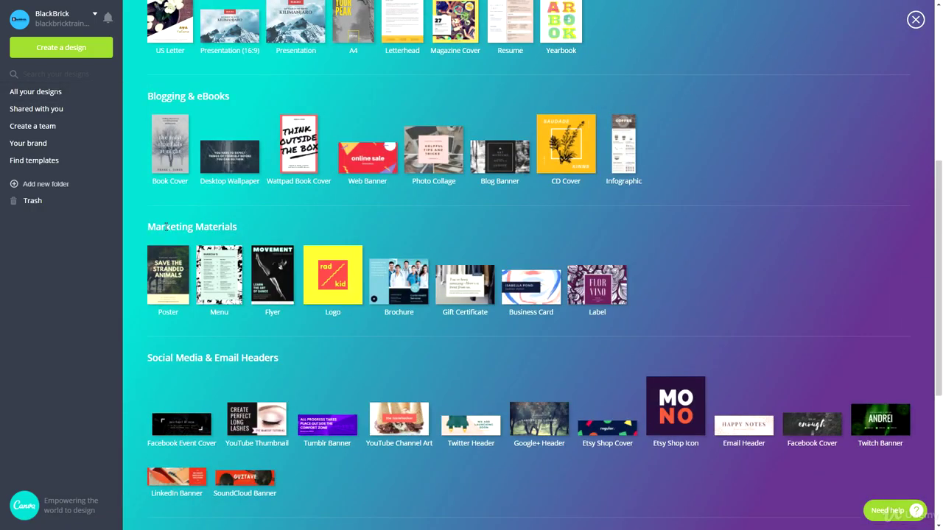
pyautogui.moveTo(160, 227); pyautogui.dragTo(236, 227)
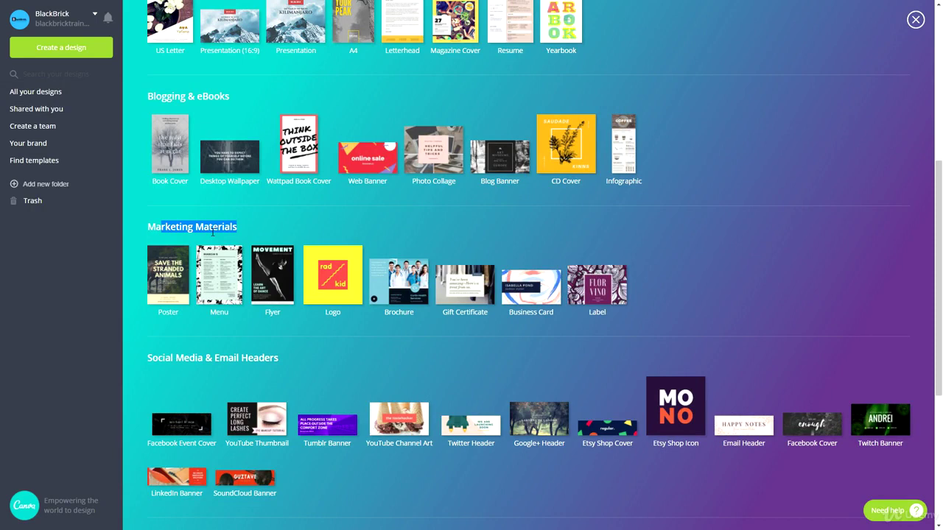
pyautogui.click(236, 228)
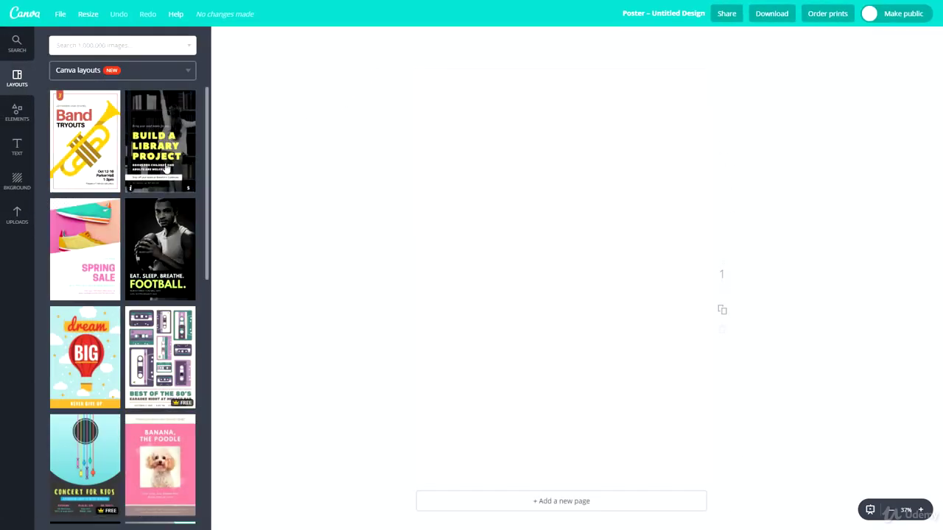
# Apply the blue Leadership Conference layout from the Layouts panel to page 1.
pyautogui.scroll(-3, 135, 313)
pyautogui.scroll(-4, 135, 313)
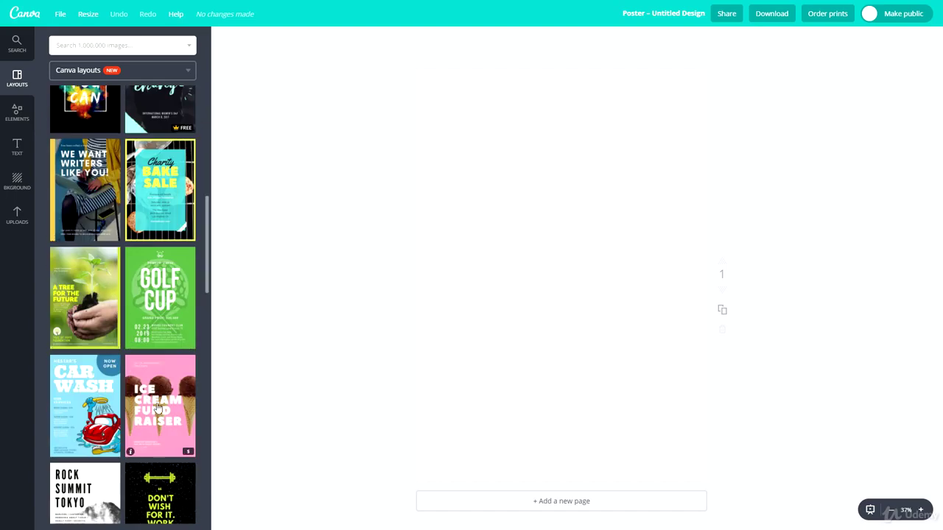
pyautogui.scroll(6, 87, 333)
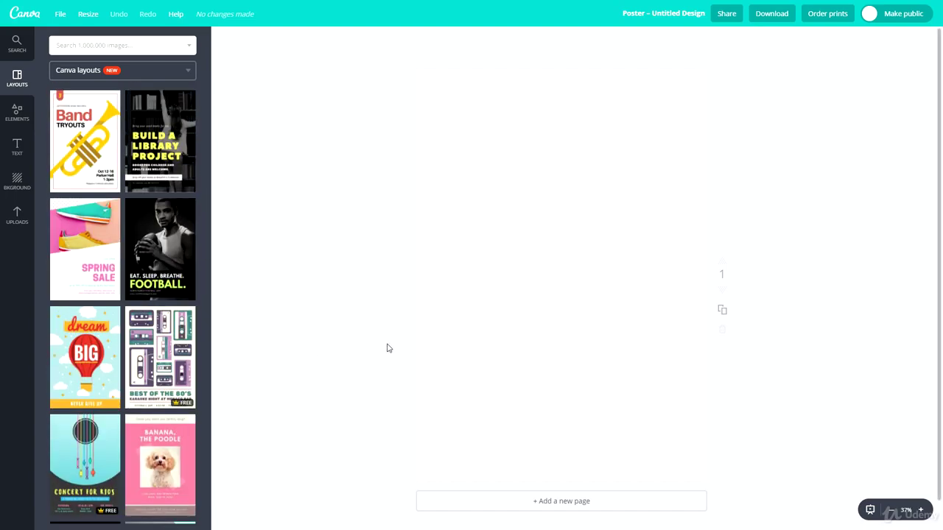
pyautogui.scroll(-1, 279, 232)
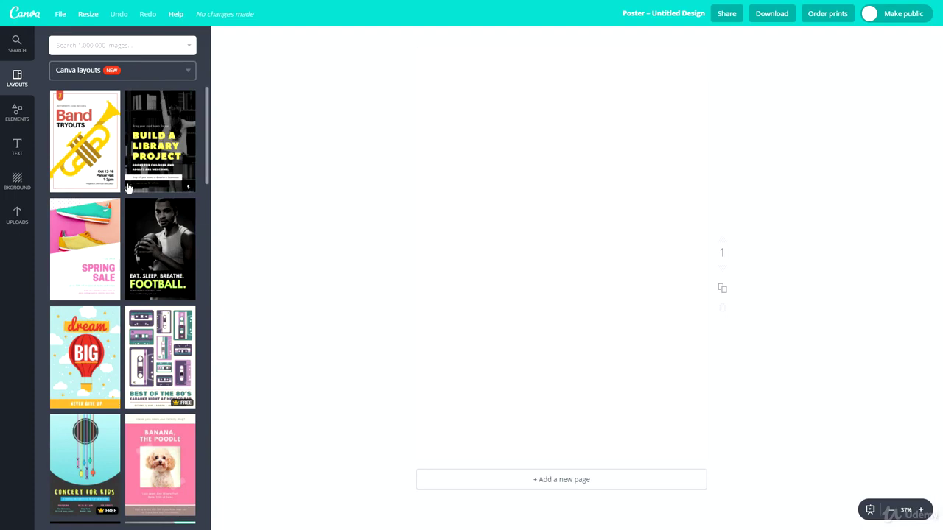
pyautogui.scroll(-4, 128, 198)
pyautogui.scroll(4, 127, 220)
pyautogui.scroll(-4, 127, 324)
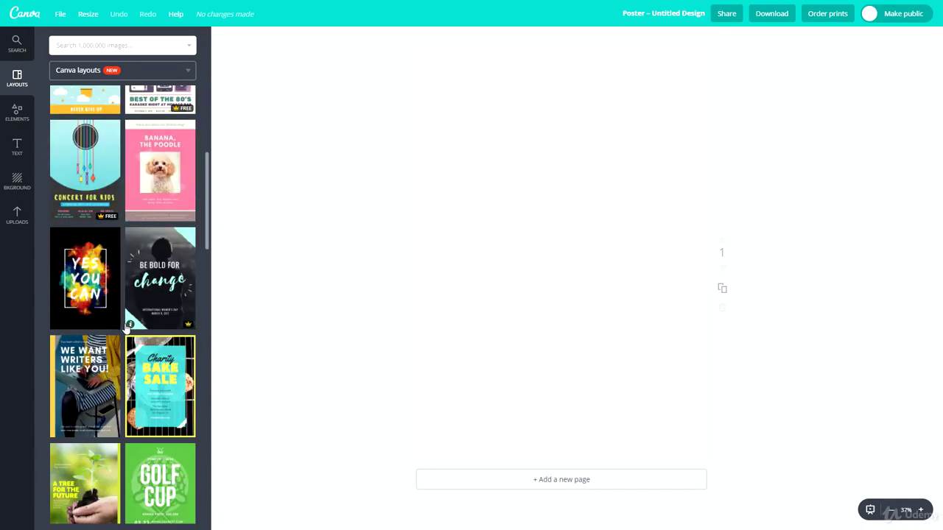
pyautogui.scroll(-2, 126, 326)
pyautogui.scroll(-3, 127, 329)
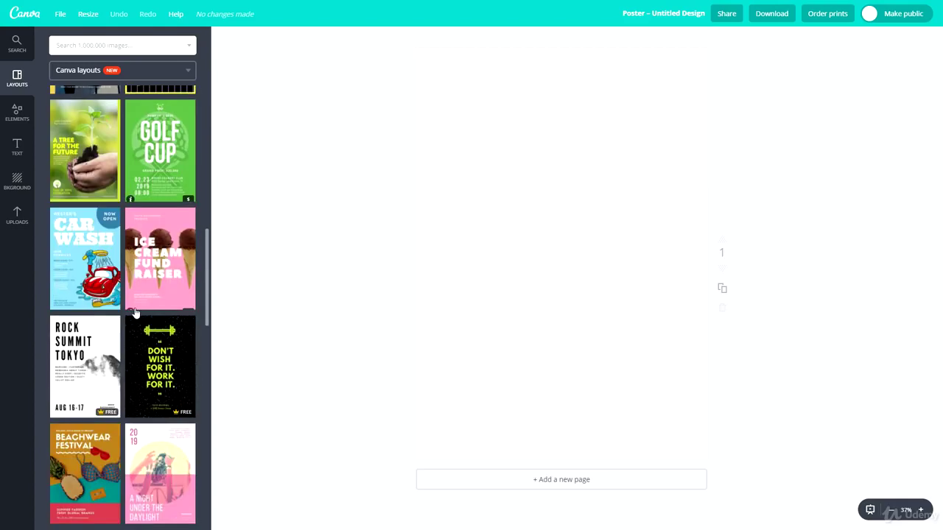
pyautogui.scroll(-2, 118, 357)
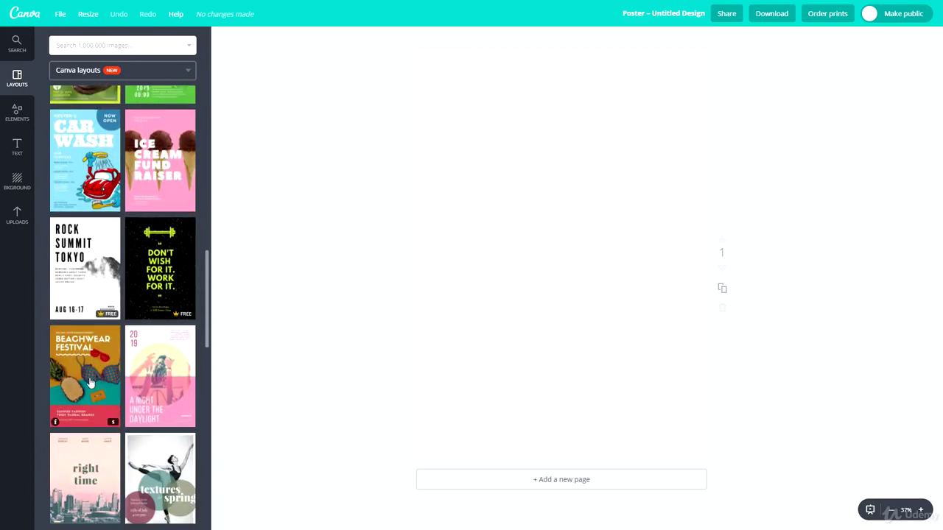
pyautogui.scroll(-4, 94, 385)
pyautogui.scroll(-1, 94, 389)
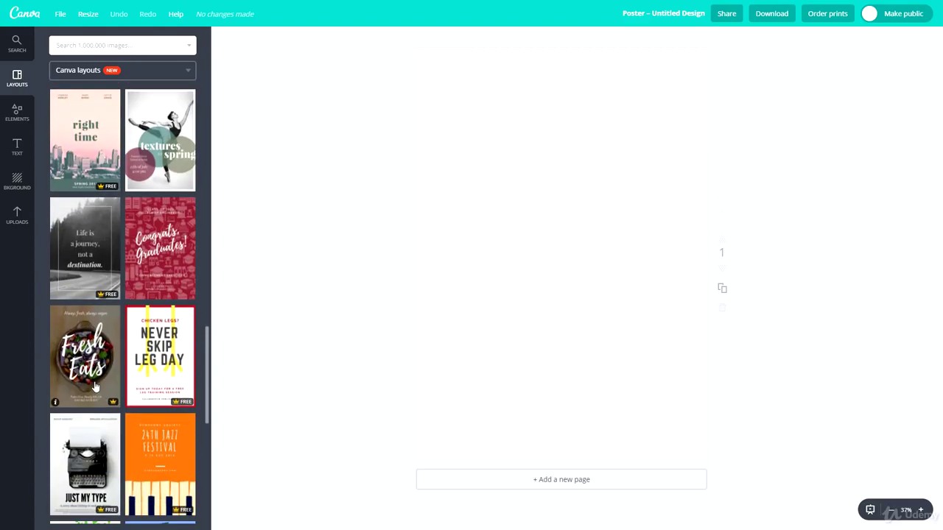
pyautogui.scroll(-7, 94, 386)
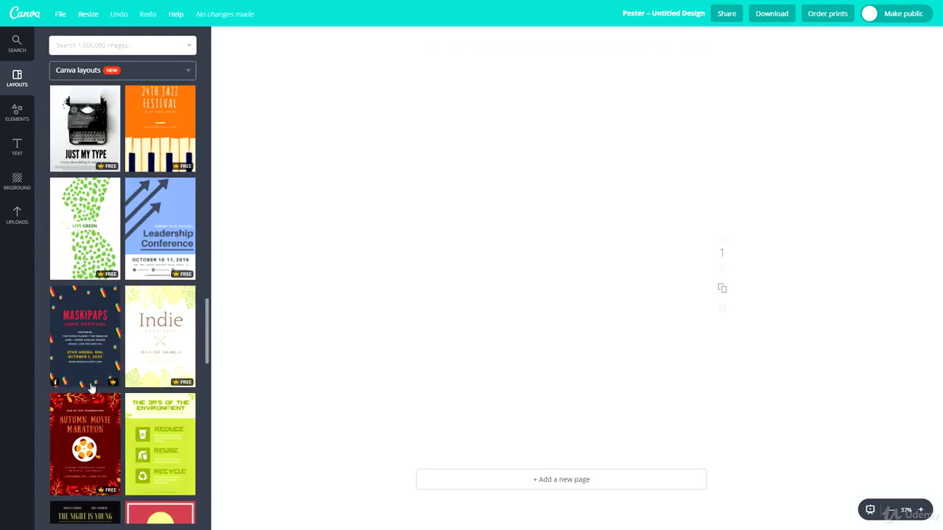
pyautogui.scroll(-2, 92, 388)
pyautogui.click(152, 144)
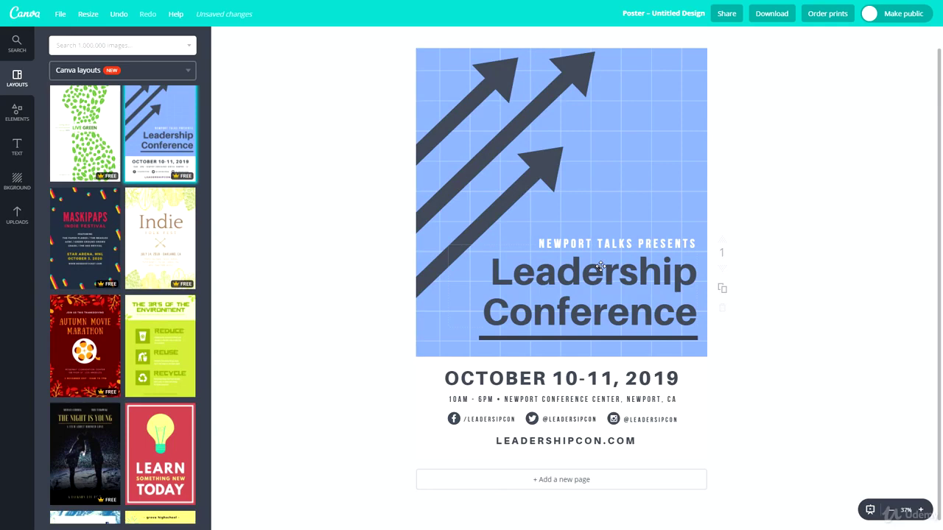
# Add two blank pages after the Leadership Conference page, making three pages.
pyautogui.scroll(-3, 139, 258)
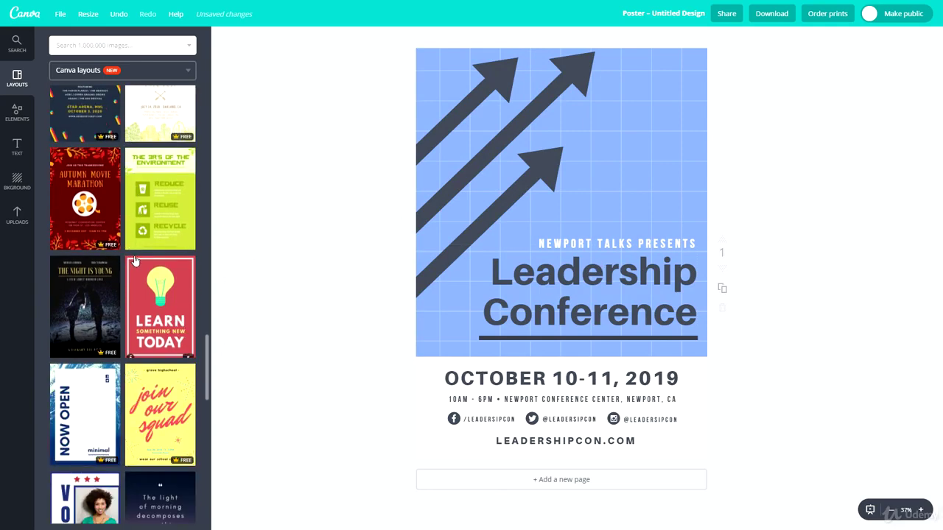
pyautogui.scroll(-1, 134, 260)
pyautogui.scroll(-1, 135, 261)
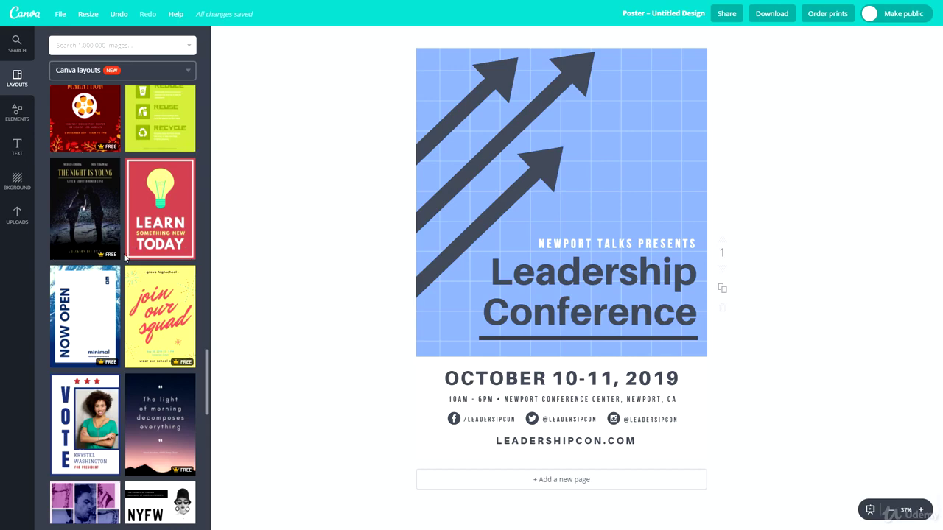
pyautogui.click(501, 479)
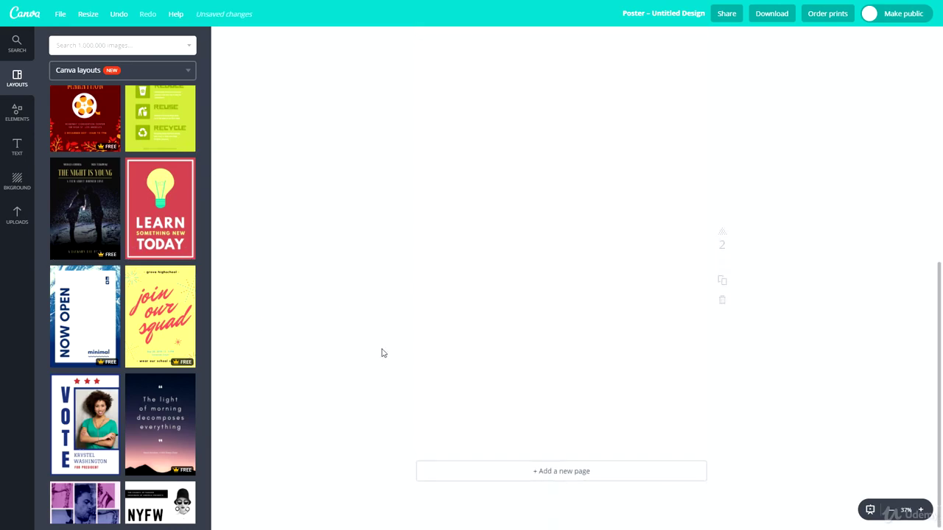
pyautogui.click(558, 473)
pyautogui.scroll(10, 368, 435)
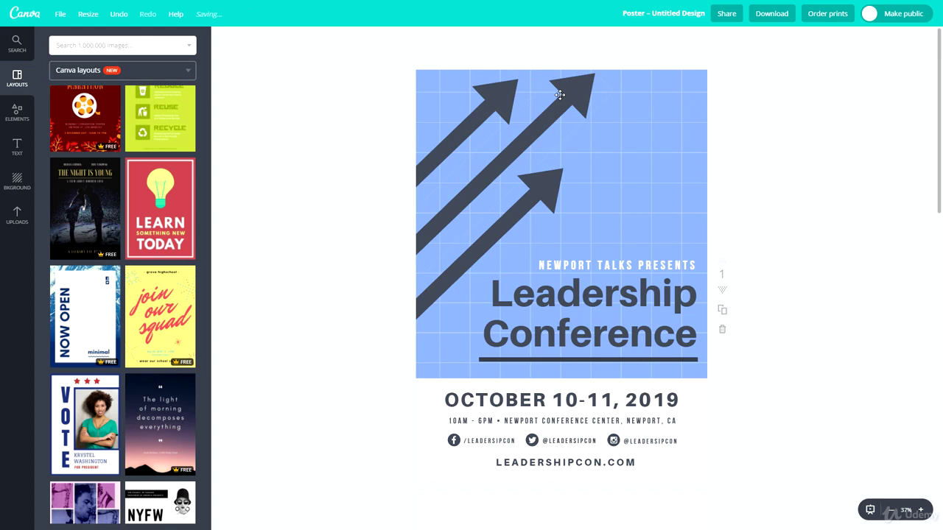
# Replace 'NEWPORT TALKS PRESENTS' with 'BLACKBRICK PRESENTS'.
pyautogui.doubleClick(626, 265)
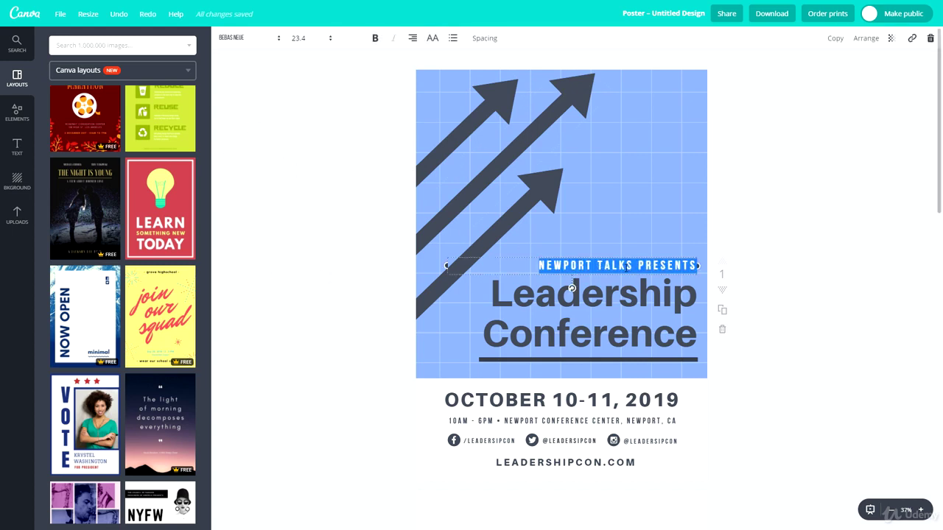
pyautogui.press('BackSpace')
pyautogui.write('BLACK')
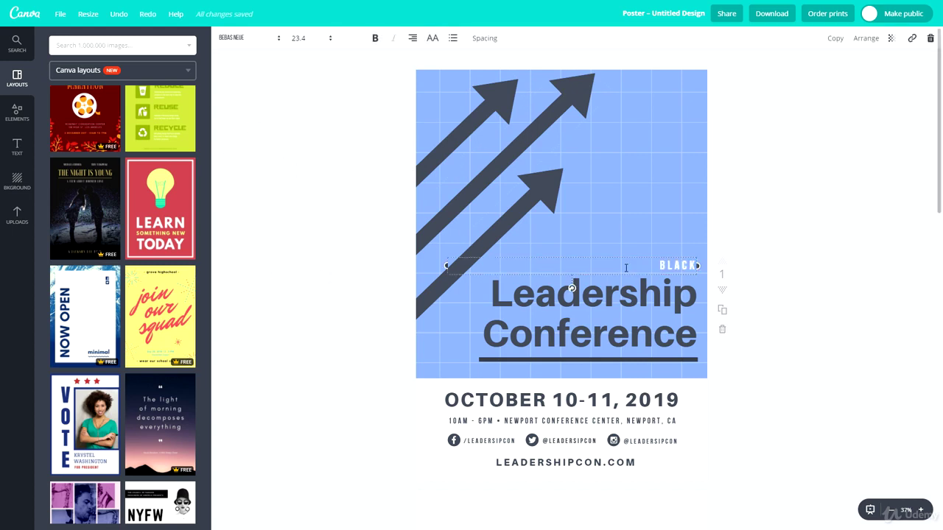
pyautogui.write('BRICK PRESENTS')
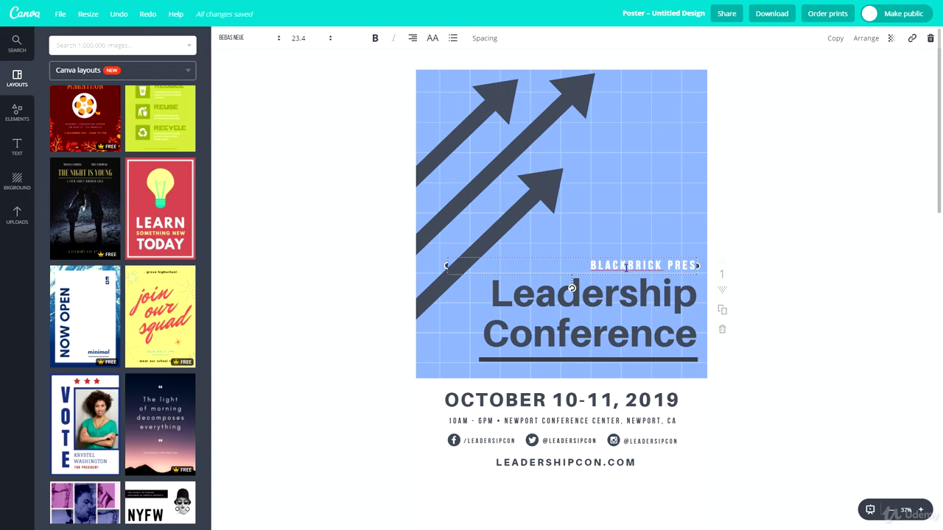
# Replace 'Leadership' in the headline with 'Social Media', capitalising both words.
pyautogui.click(582, 298)
pyautogui.doubleClick(581, 298)
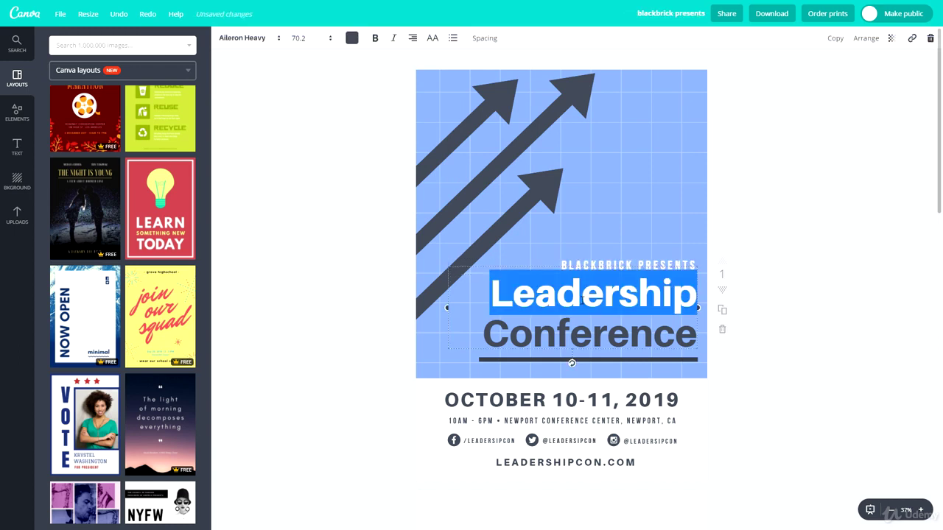
pyautogui.write('social media')
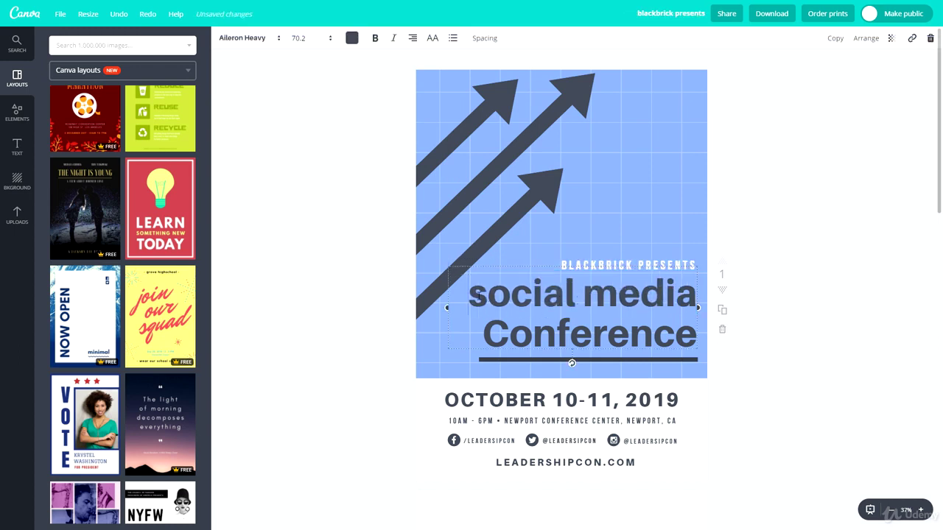
pyautogui.press('BackSpace')
pyautogui.write('S')
pyautogui.press('BackSpace')
pyautogui.write('M')
pyautogui.press('Escape')
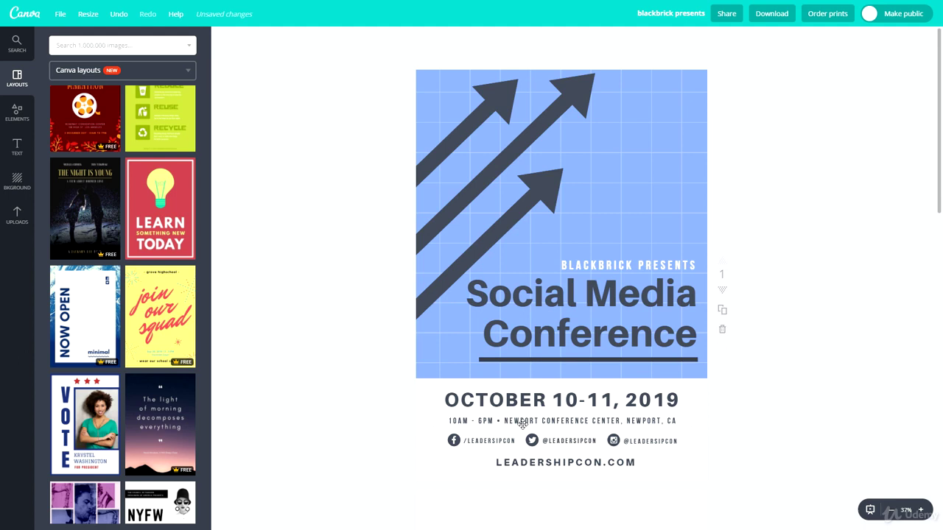
# Change the date line from OCTOBER 10-11, 2019 to OCTOBER 10-13, 2019.
pyautogui.click(489, 398)
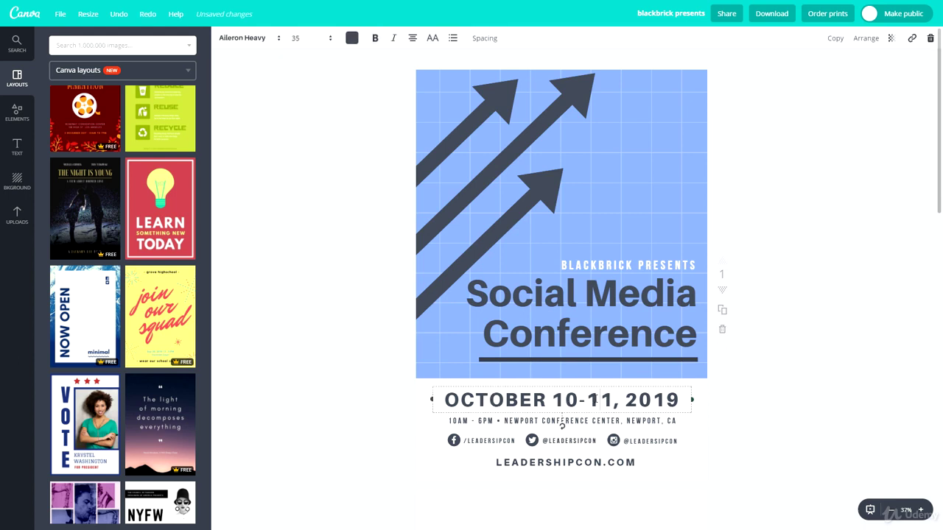
pyautogui.press('BackSpace')
pyautogui.write('3')
pyautogui.press('BackSpace')
pyautogui.write('3')
pyautogui.scroll(-2, 656, 452)
pyautogui.doubleClick(667, 322)
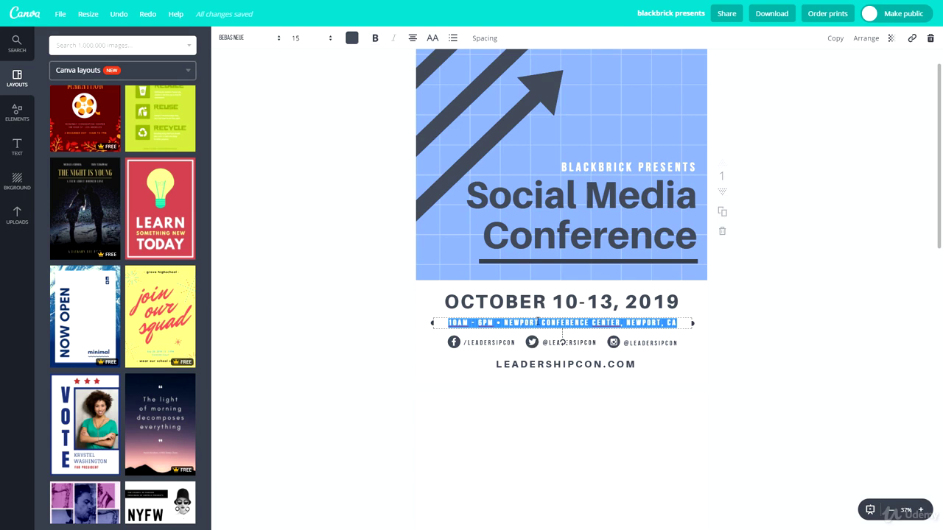
# Change the Facebook handle to /BLACKBRICKTRAINING and widen its box to fit one line.
pyautogui.click(561, 323)
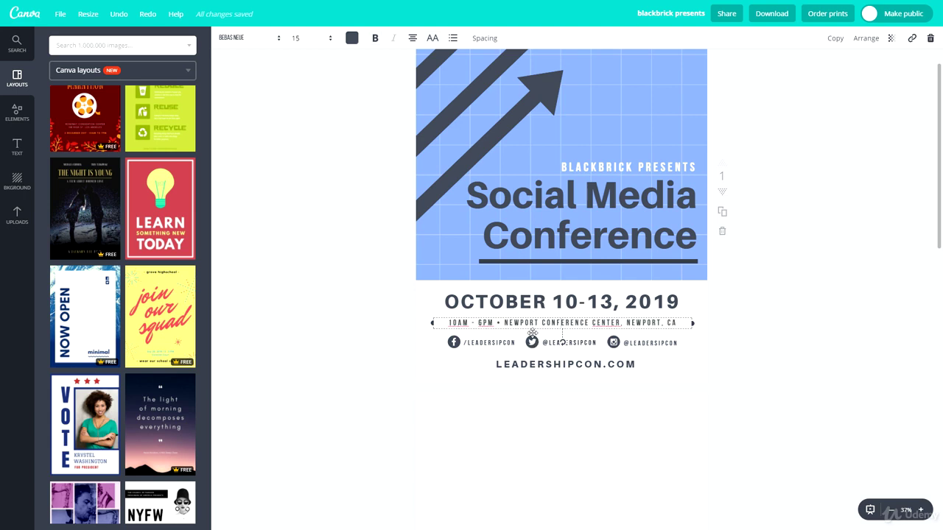
pyautogui.click(478, 343)
pyautogui.moveTo(514, 344); pyautogui.dragTo(470, 343)
pyautogui.write('B')
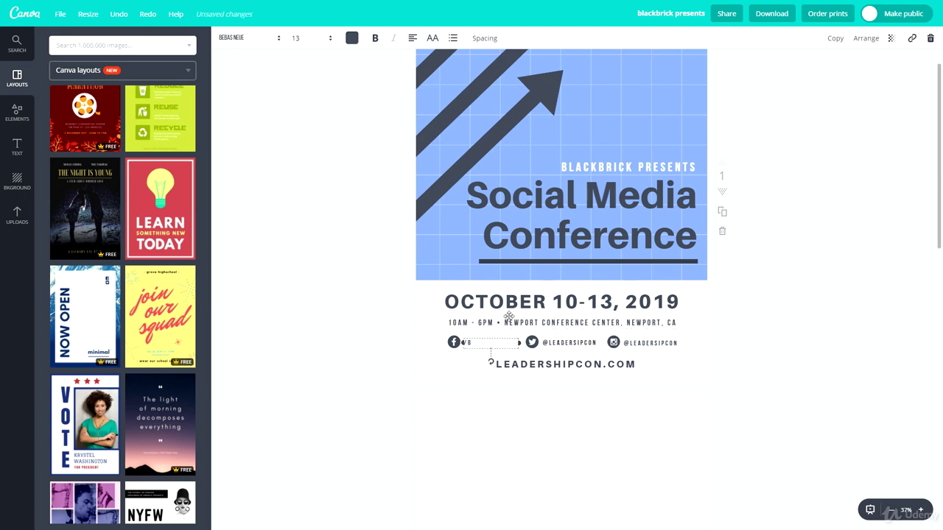
pyautogui.write('LACKBRICKTRAINING')
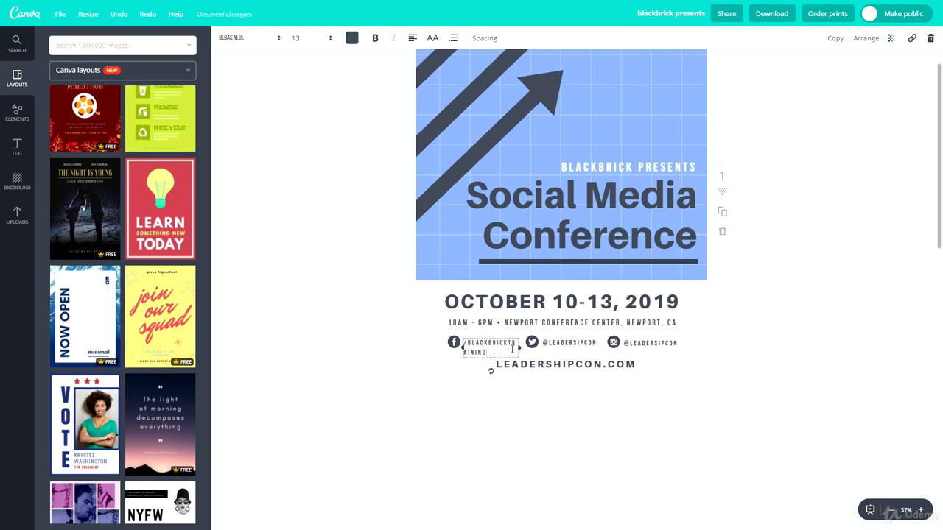
pyautogui.moveTo(520, 347); pyautogui.dragTo(542, 347)
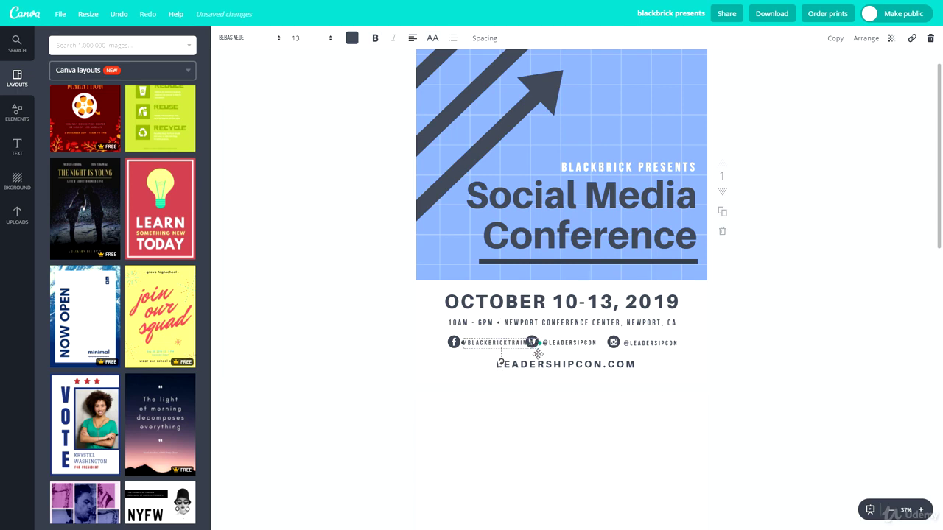
pyautogui.click(684, 356)
# Respace the Instagram, Facebook and Twitter icons and handles along the social row.
pyautogui.moveTo(631, 342); pyautogui.dragTo(620, 342)
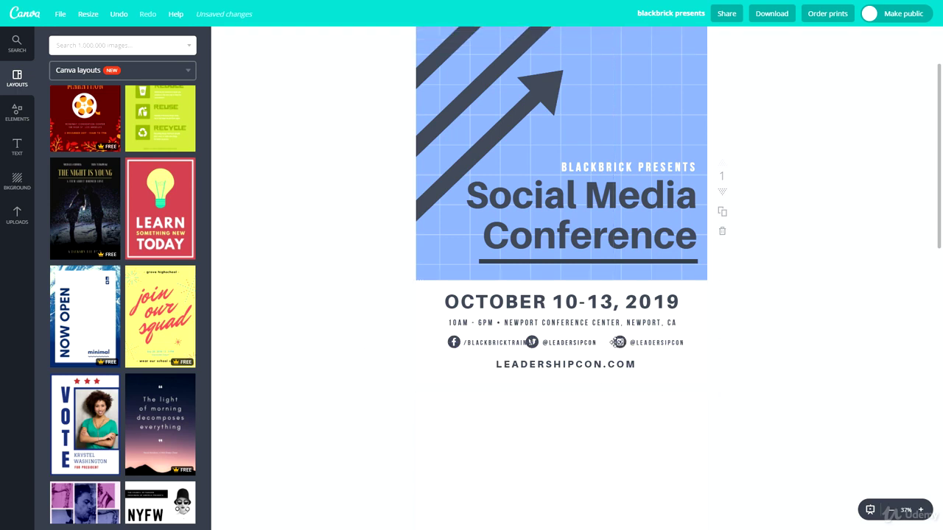
pyautogui.moveTo(503, 343); pyautogui.dragTo(440, 342)
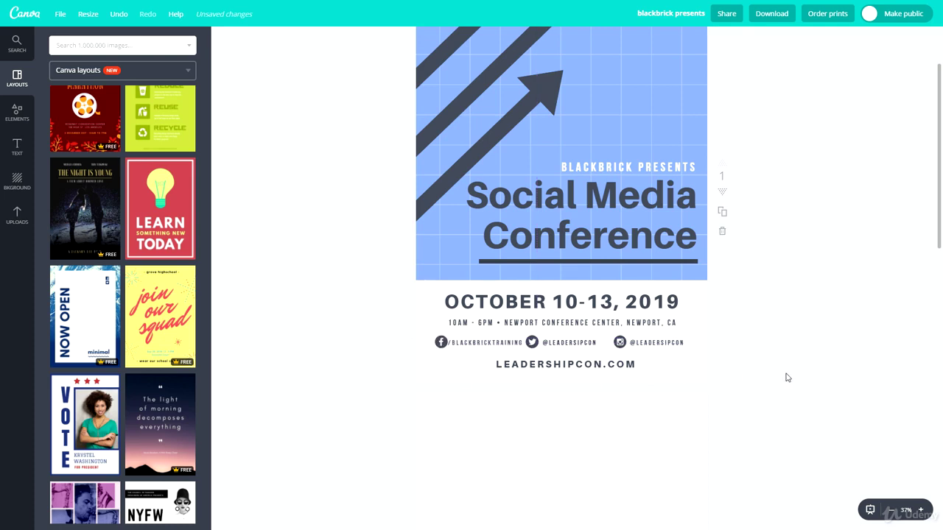
pyautogui.moveTo(549, 347)
pyautogui.mouseDown()
pyautogui.moveTo(560, 346)
pyautogui.moveTo(549, 343)
pyautogui.mouseUp()
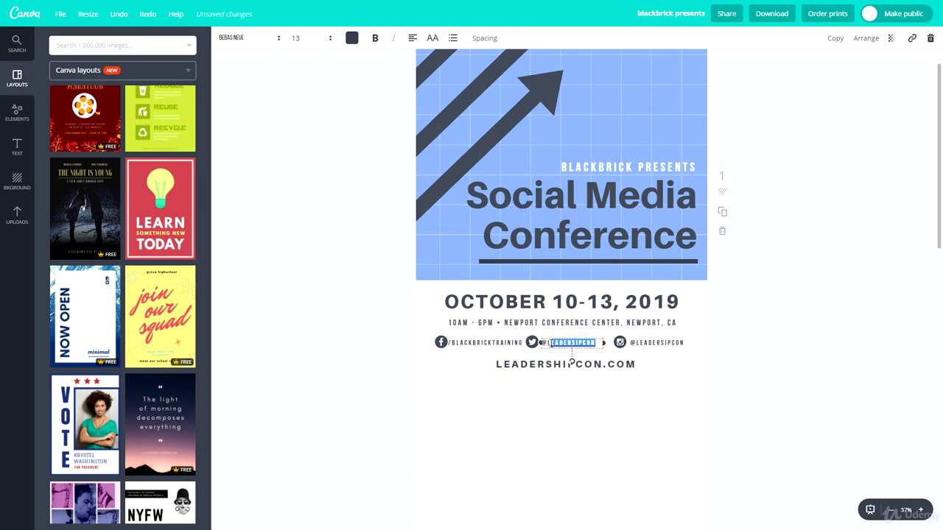
pyautogui.write('BLACKBRICKLEARN')
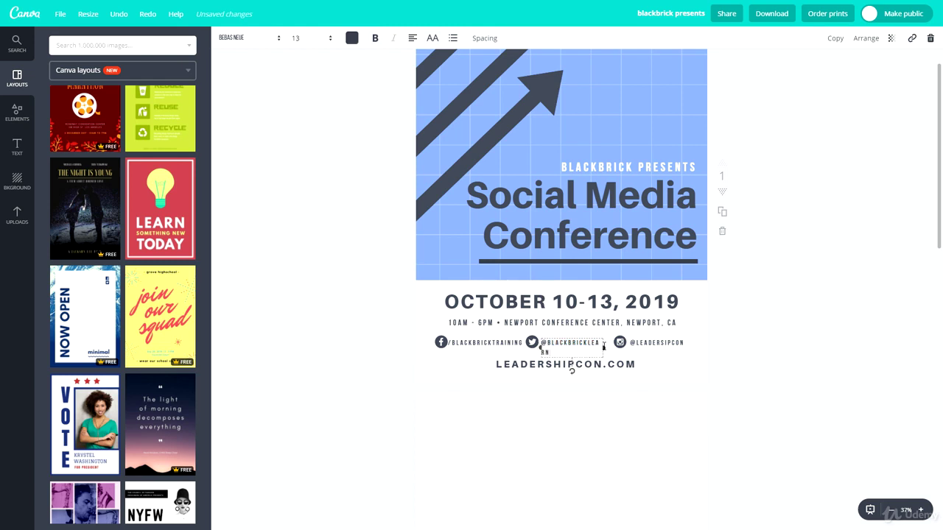
pyautogui.moveTo(603, 345); pyautogui.dragTo(612, 345)
pyautogui.doubleClick(587, 343)
pyautogui.hotkey('ctrl', 'c')
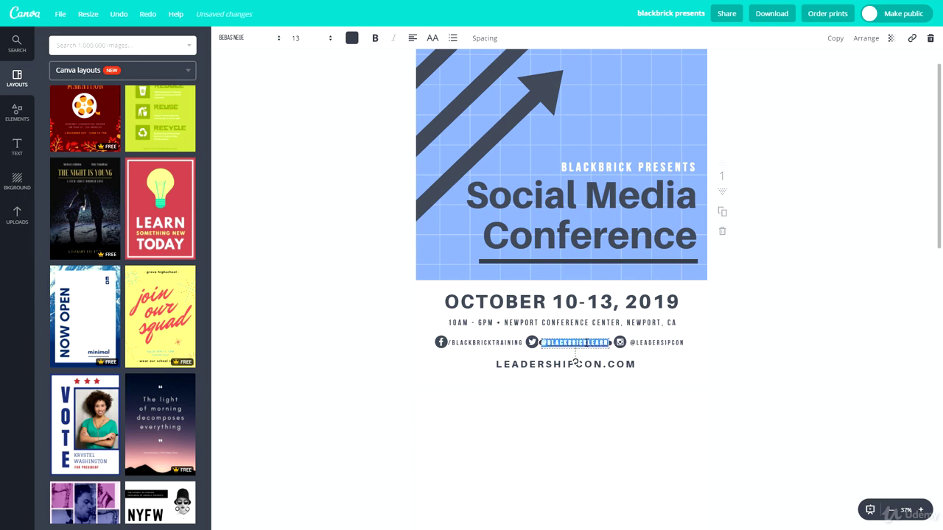
pyautogui.doubleClick(654, 343)
pyautogui.hotkey('ctrl', 'v')
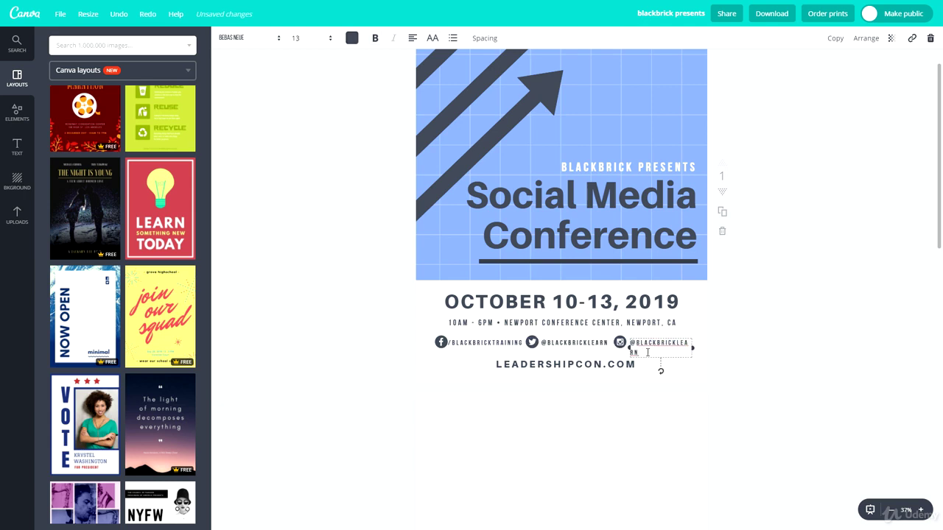
pyautogui.press('BackSpace')
pyautogui.press('BackSpace')
pyautogui.press('BackSpace')
pyautogui.press('BackSpace')
pyautogui.write('TRAIN')
pyautogui.moveTo(692, 347); pyautogui.dragTo(707, 347)
pyautogui.click(785, 395)
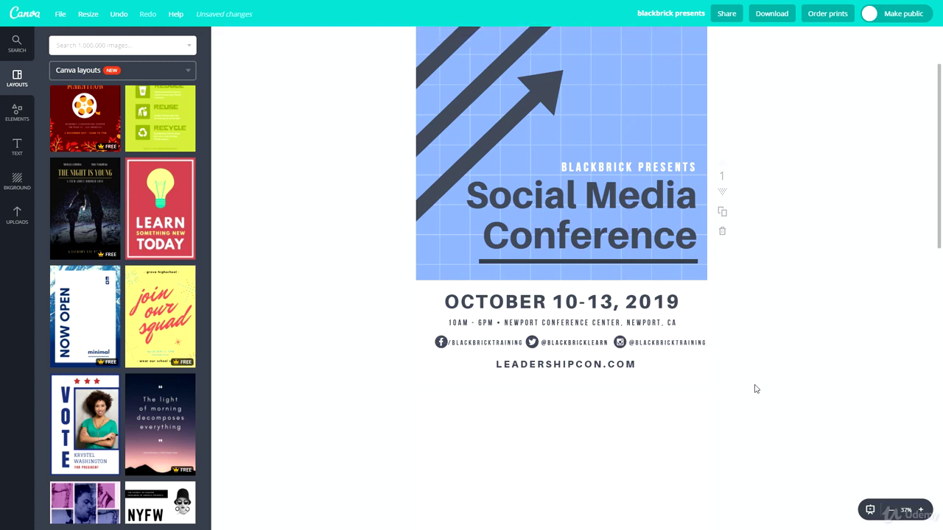
# Realign the Facebook, Twitter and Instagram icons and handles evenly along the row.
pyautogui.moveTo(439, 343); pyautogui.dragTo(449, 342)
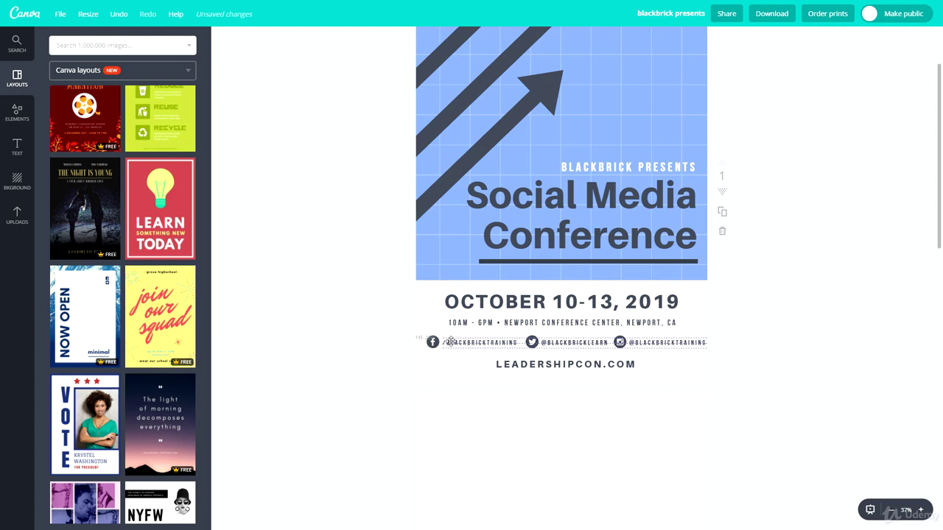
pyautogui.moveTo(531, 344); pyautogui.dragTo(530, 344)
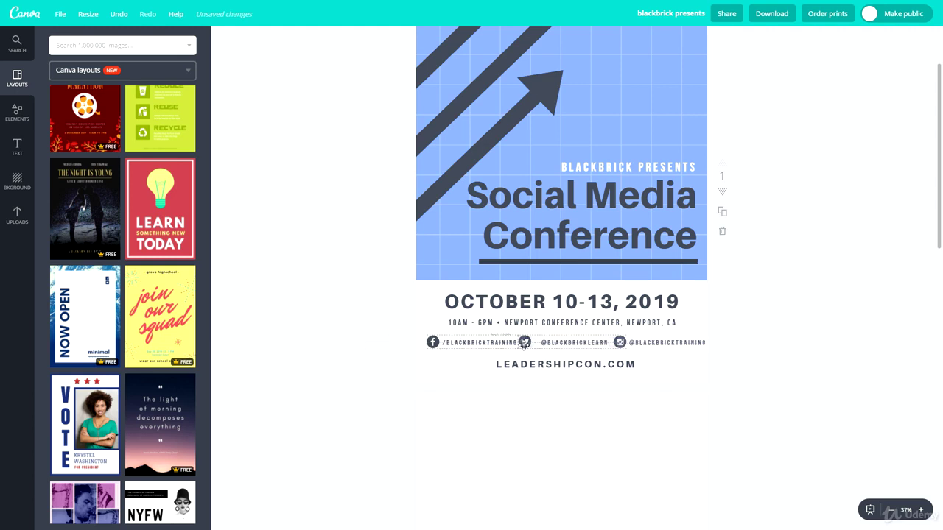
pyautogui.moveTo(653, 349); pyautogui.dragTo(648, 350)
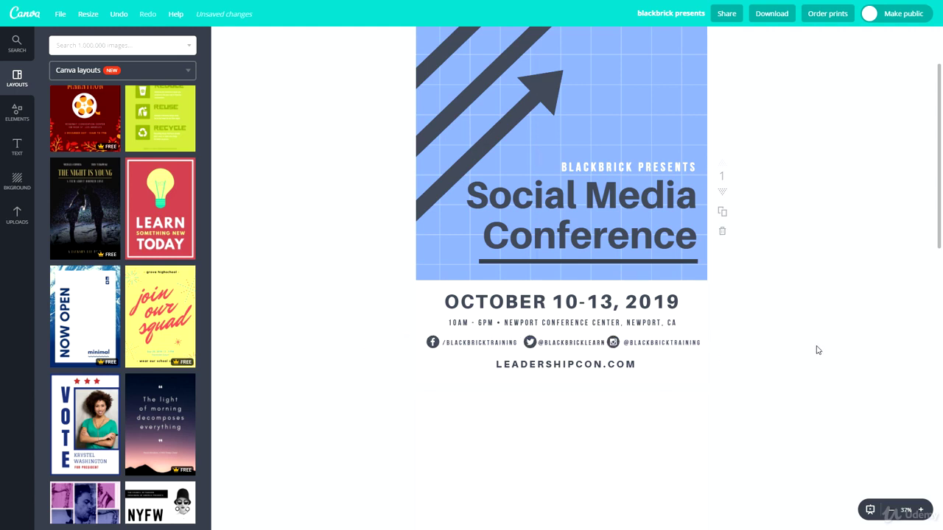
pyautogui.click(530, 343)
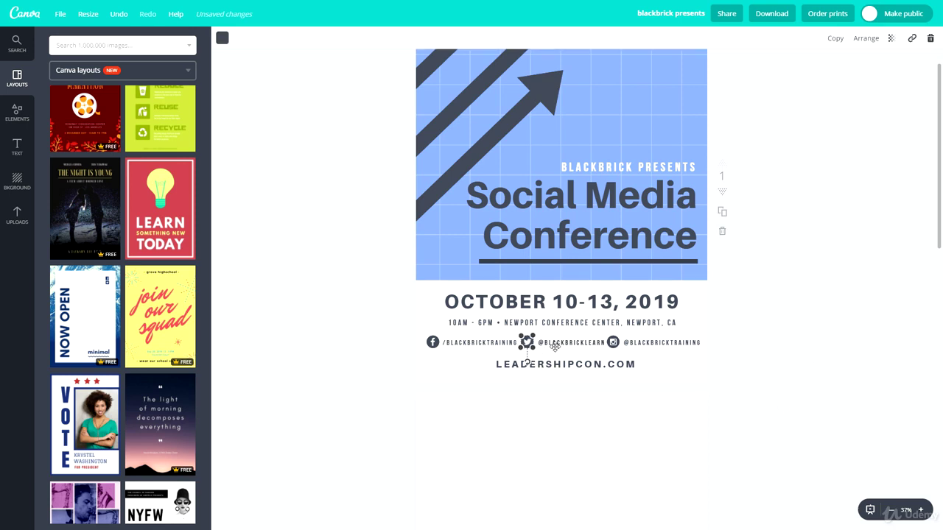
pyautogui.moveTo(556, 346); pyautogui.dragTo(552, 344)
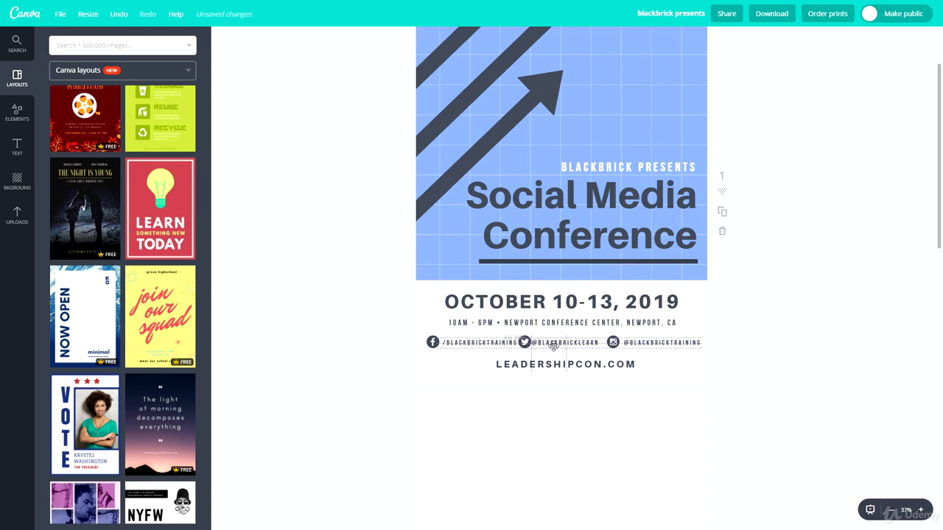
pyautogui.moveTo(612, 343); pyautogui.dragTo(655, 342)
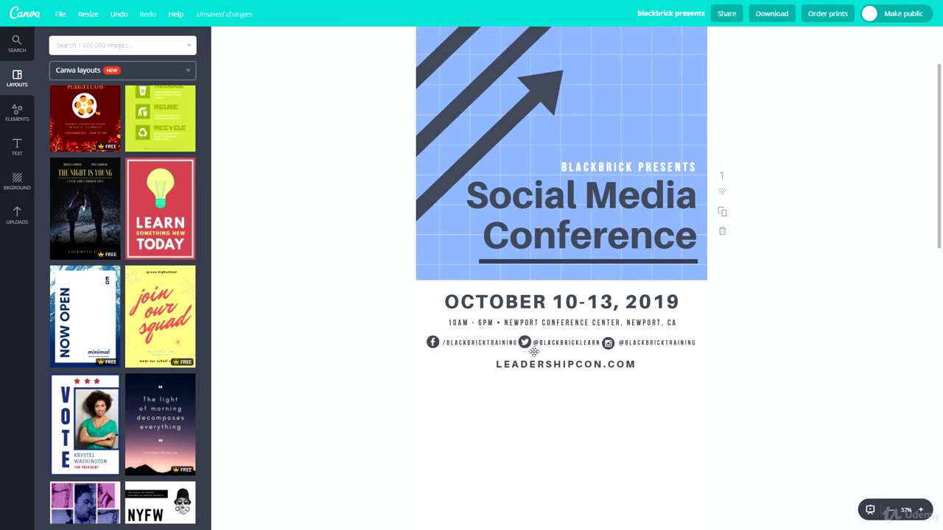
pyautogui.moveTo(437, 338); pyautogui.dragTo(440, 338)
pyautogui.click(608, 344)
pyautogui.doubleClick(520, 365)
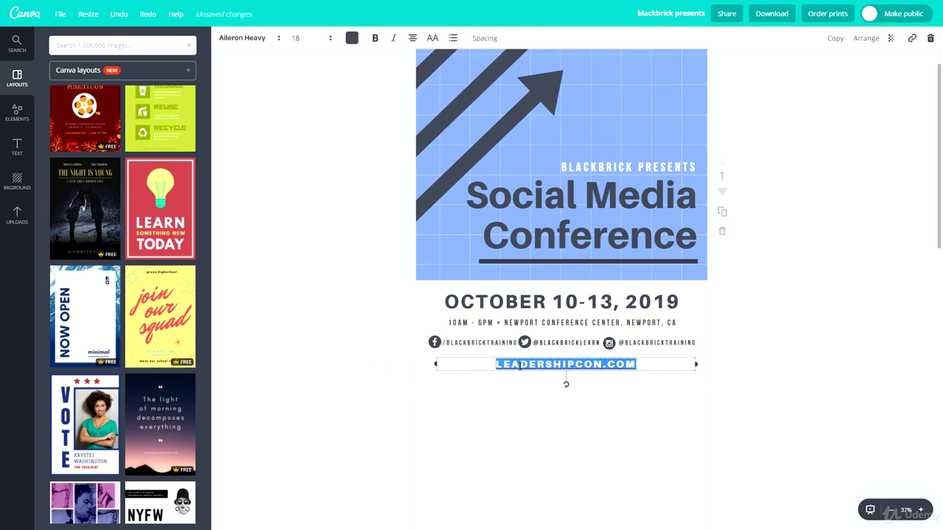
pyautogui.write('WWW.BLACKBRICKTRAINING.CO.UK')
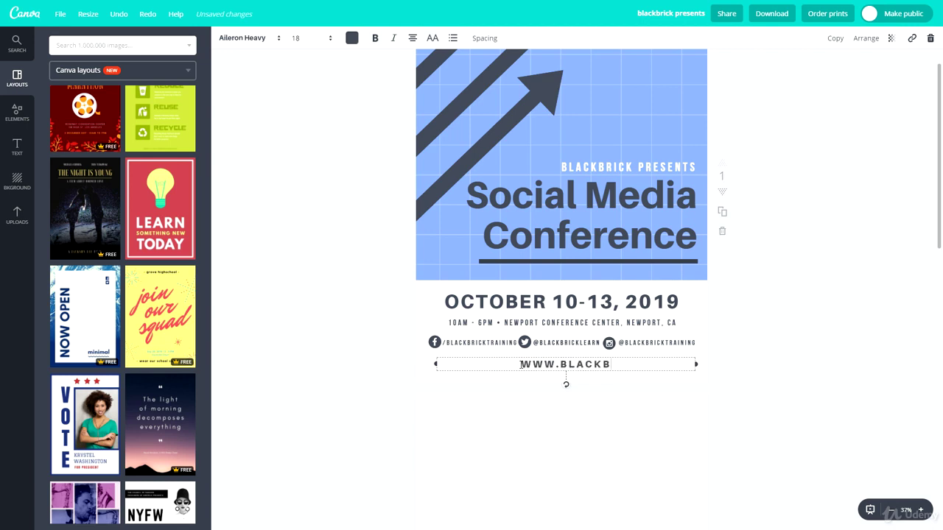
pyautogui.click(747, 381)
pyautogui.scroll(3, 747, 380)
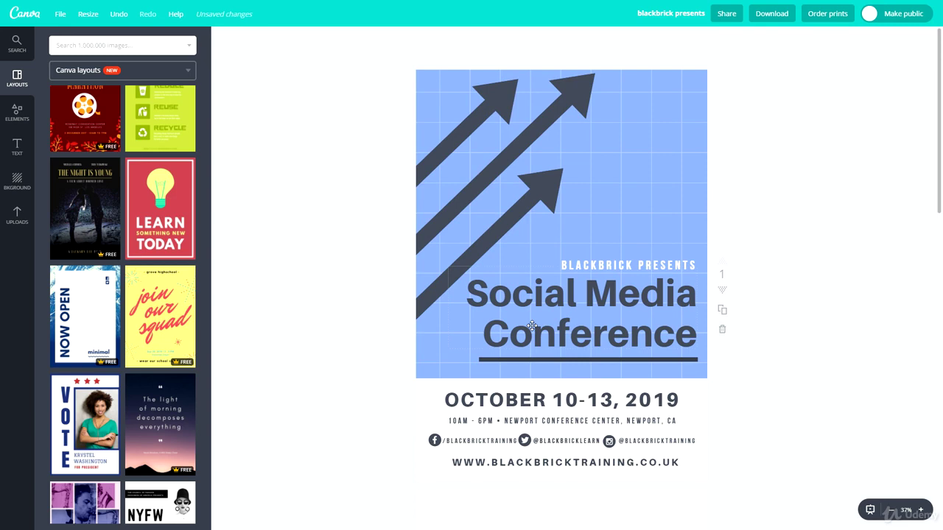
pyautogui.click(441, 126)
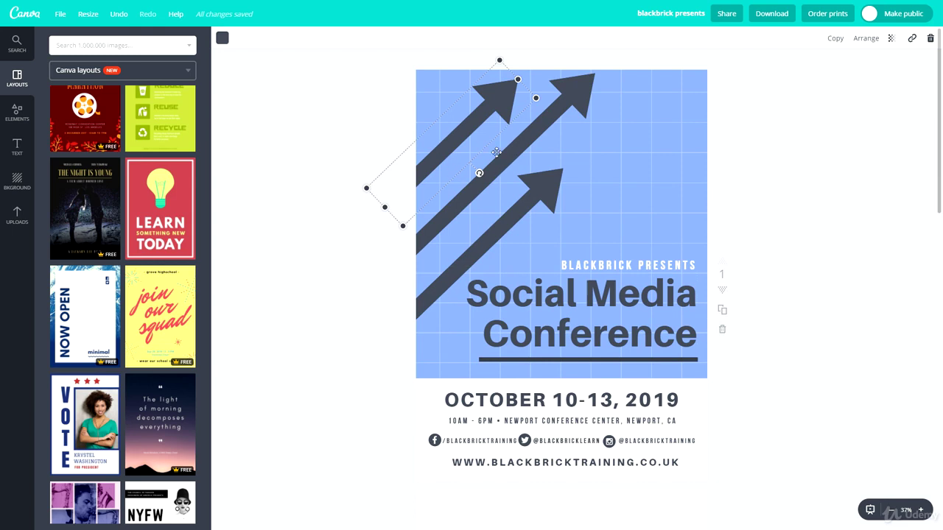
pyautogui.click(284, 197)
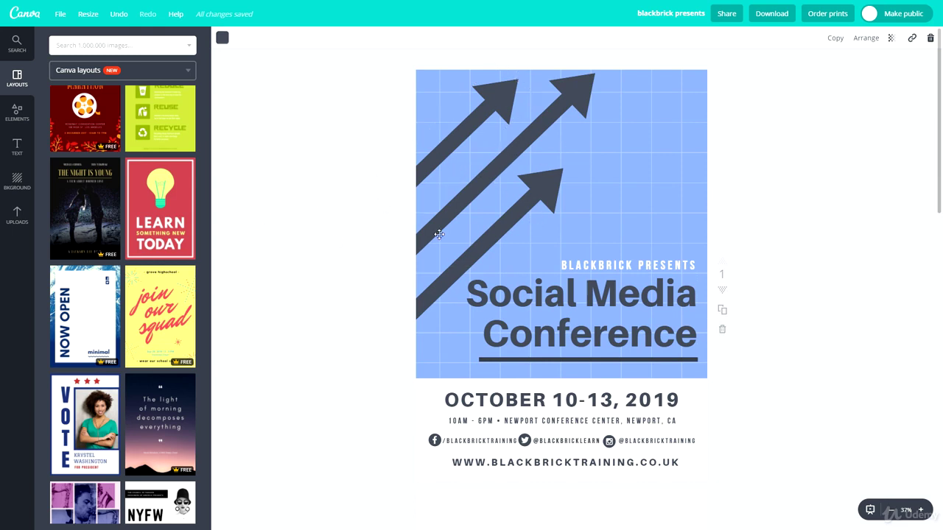
pyautogui.click(638, 156)
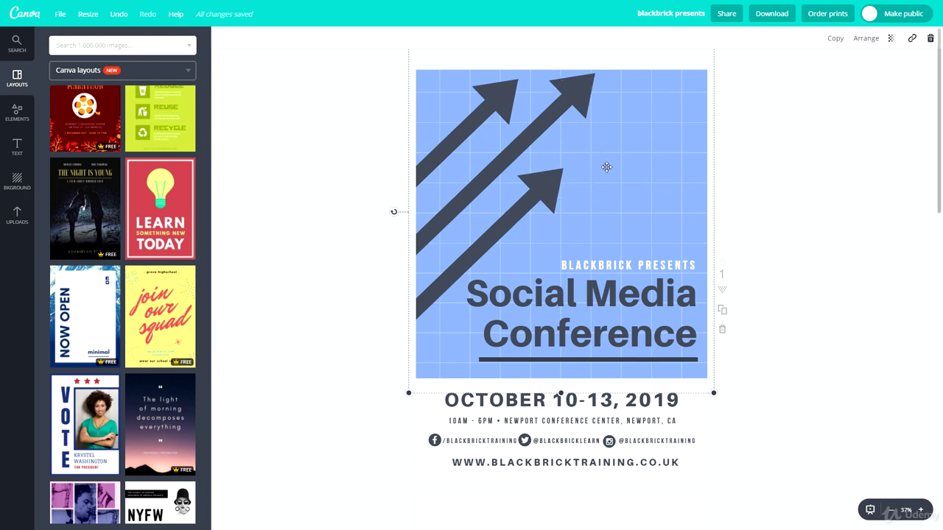
pyautogui.click(578, 266)
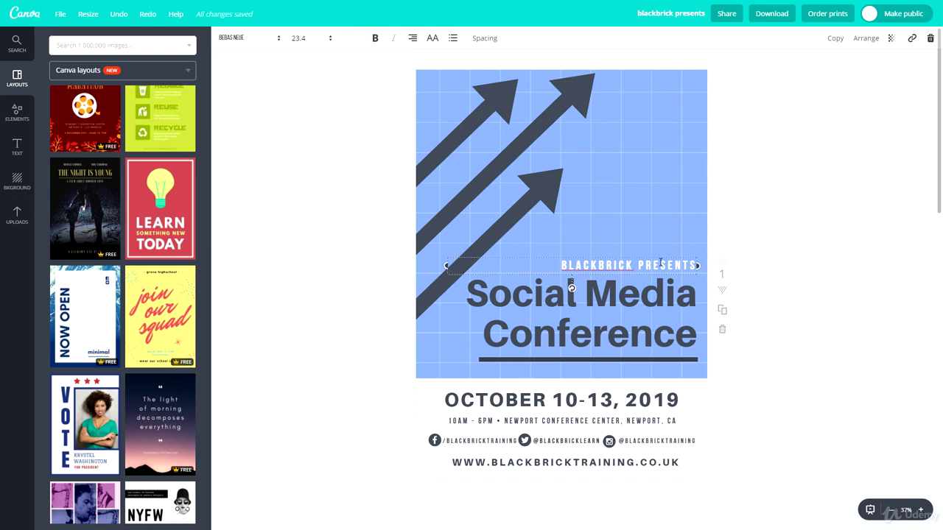
pyautogui.doubleClick(661, 264)
pyautogui.click(518, 298)
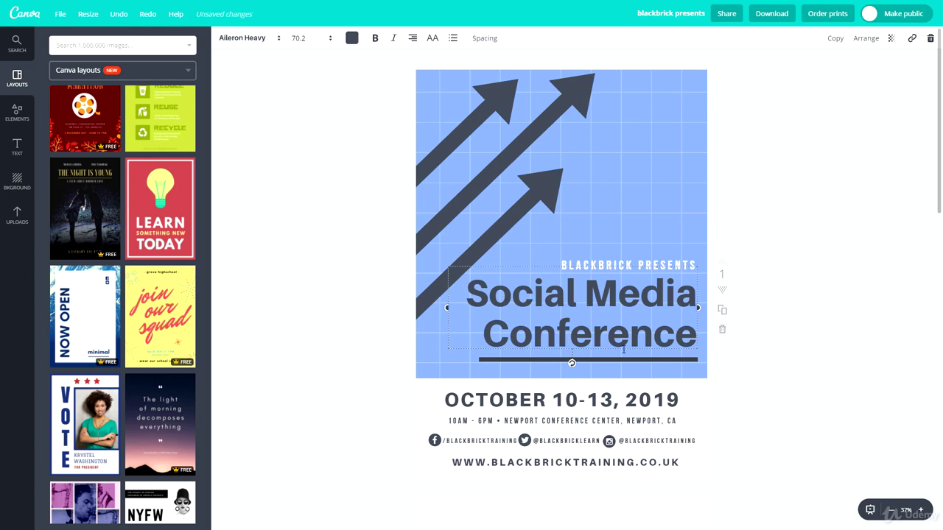
pyautogui.scroll(-1, 744, 352)
pyautogui.doubleClick(492, 352)
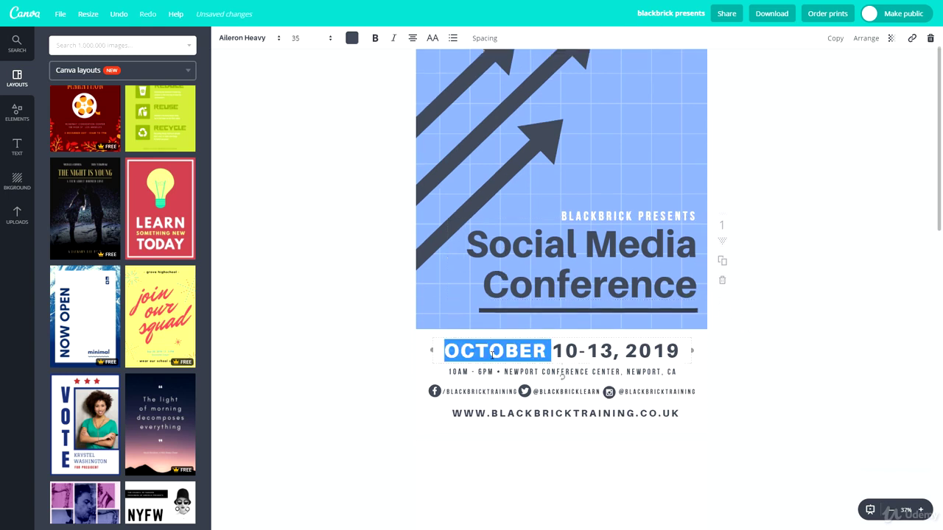
pyautogui.scroll(-1, 607, 346)
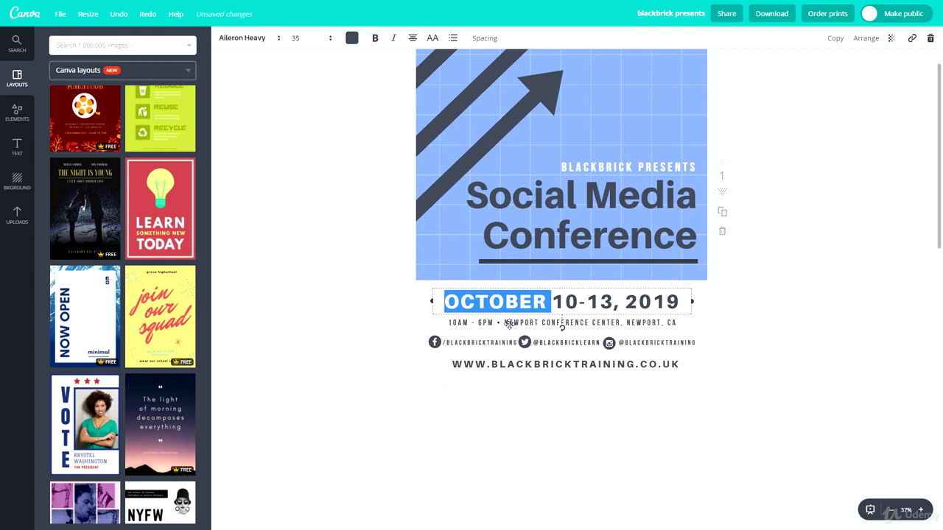
pyautogui.tripleClick(510, 324)
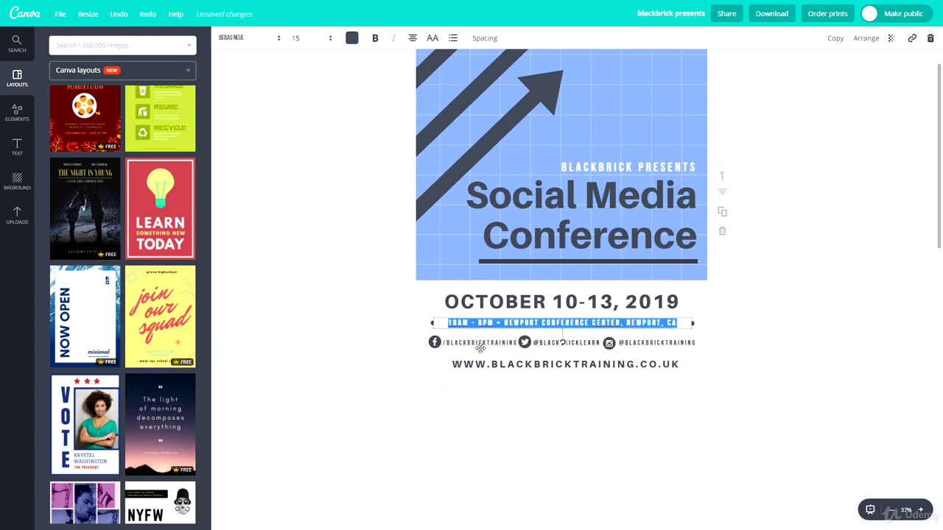
pyautogui.click(568, 366)
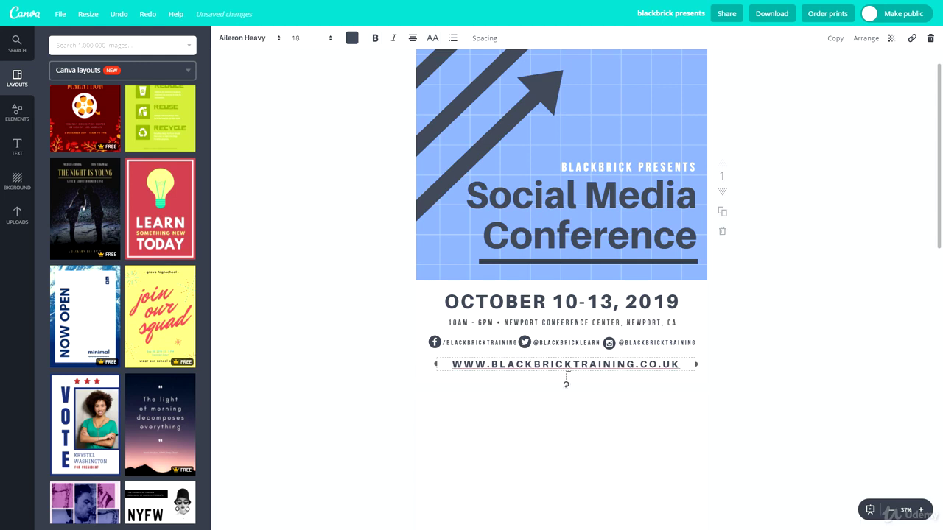
pyautogui.click(797, 378)
pyautogui.scroll(2, 530, 317)
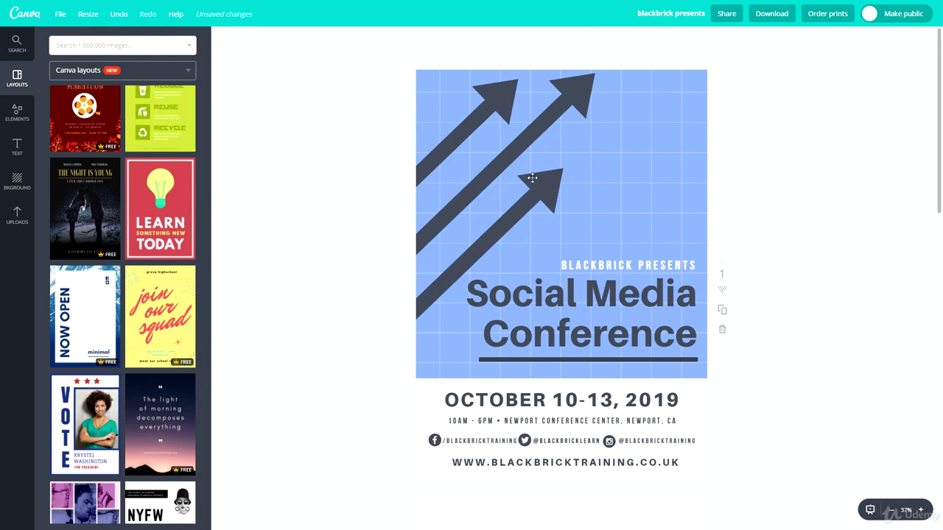
# Set the BLACKBRICK PRESENTS line to font size 28.
pyautogui.click(621, 256)
pyautogui.click(295, 38)
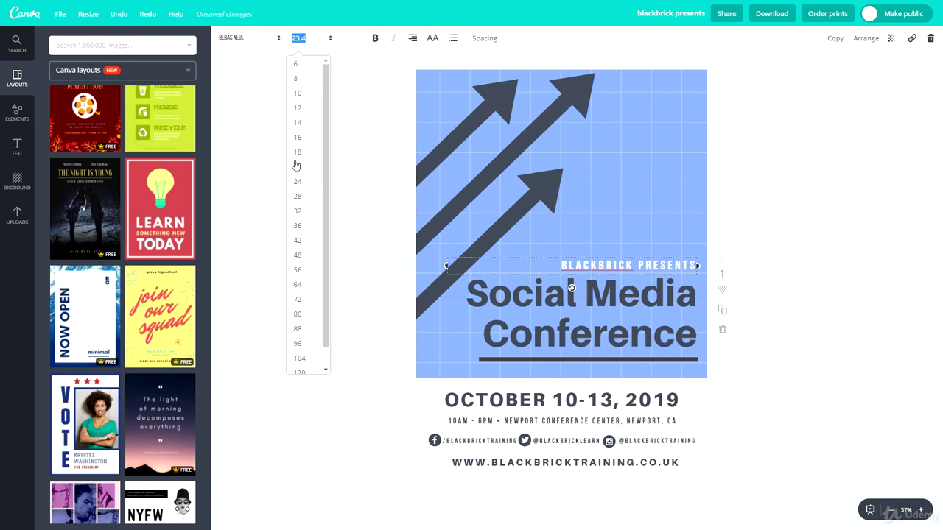
pyautogui.click(298, 196)
pyautogui.click(857, 214)
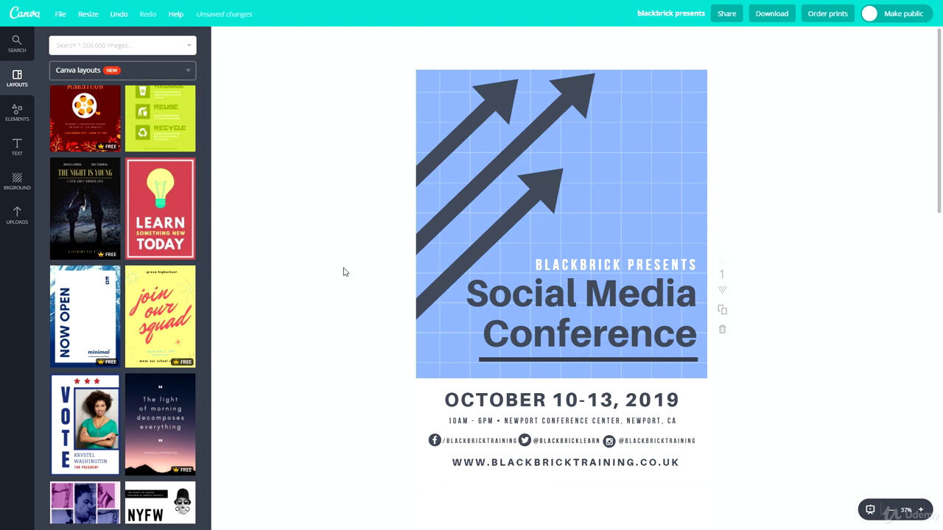
pyautogui.scroll(-5, 343, 271)
pyautogui.click(171, 232)
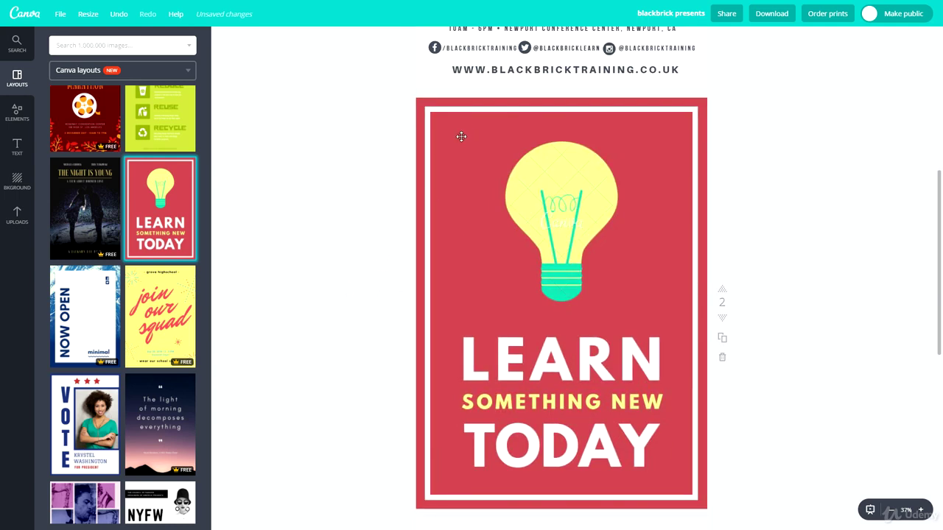
pyautogui.scroll(-1, 317, 229)
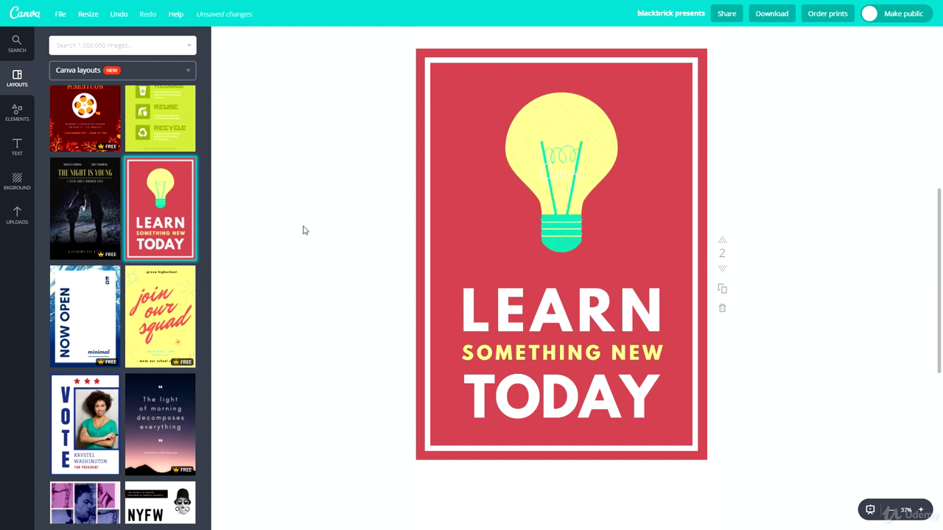
# Delete the lightbulb illustration and add a lightbulb outline icon from Elements > Icons.
pyautogui.click(550, 176)
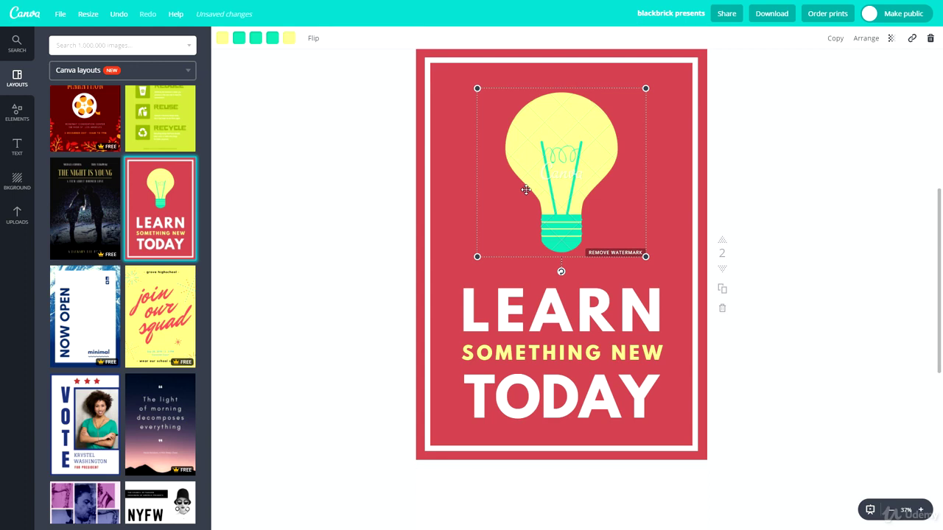
pyautogui.press('Delete')
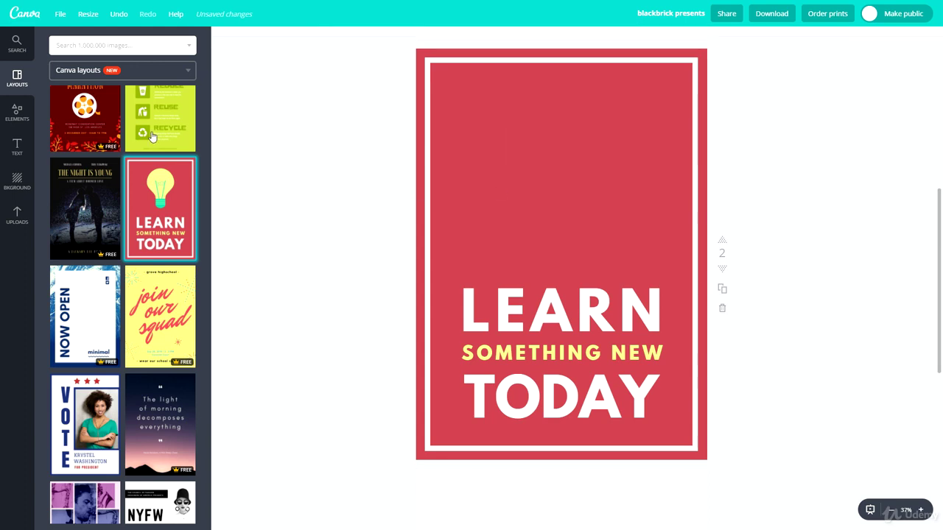
pyautogui.click(18, 112)
pyautogui.click(82, 219)
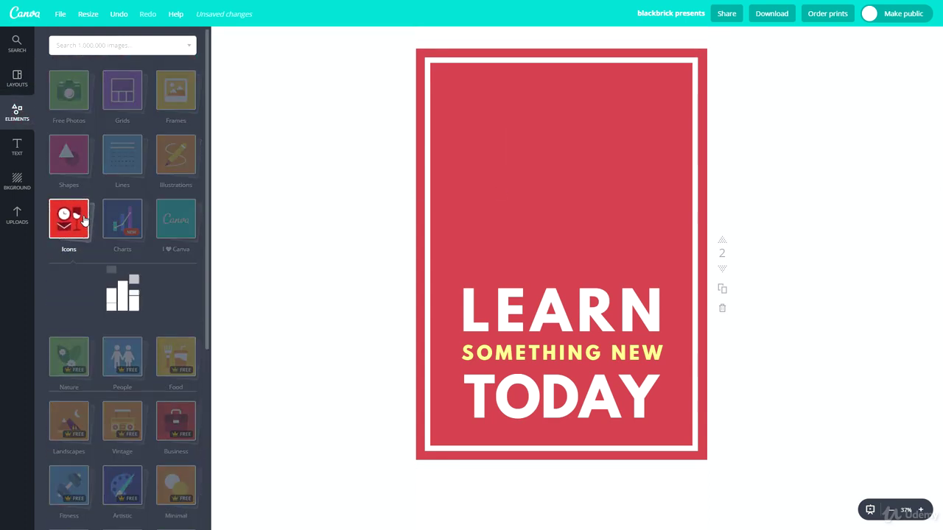
pyautogui.click(72, 305)
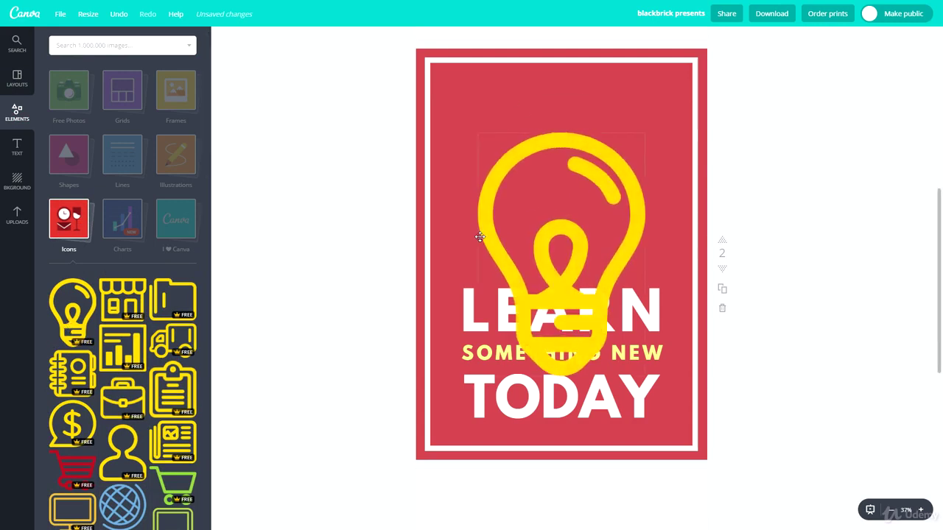
# Shrink the lightbulb icon, place it above LEARN, and colour it white.
pyautogui.moveTo(527, 265); pyautogui.dragTo(527, 190)
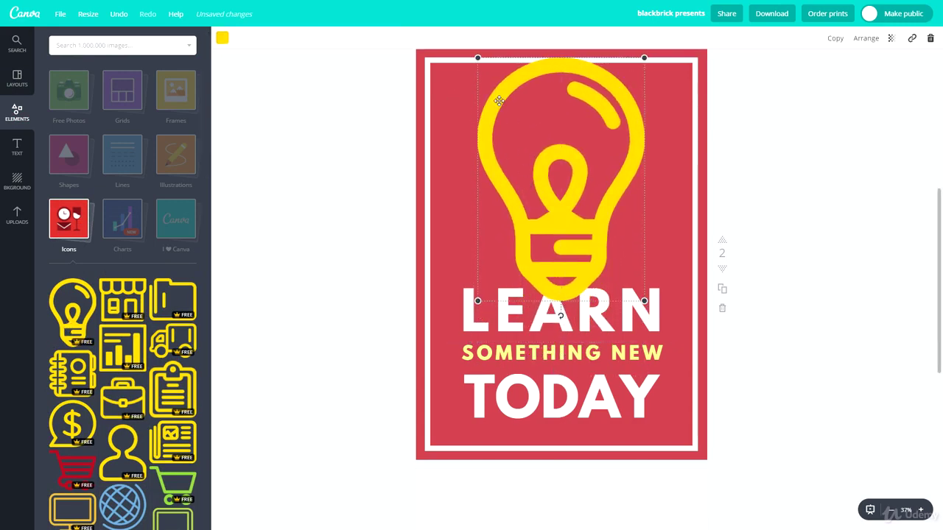
pyautogui.moveTo(478, 59); pyautogui.dragTo(515, 116)
pyautogui.moveTo(547, 230); pyautogui.dragTo(526, 189)
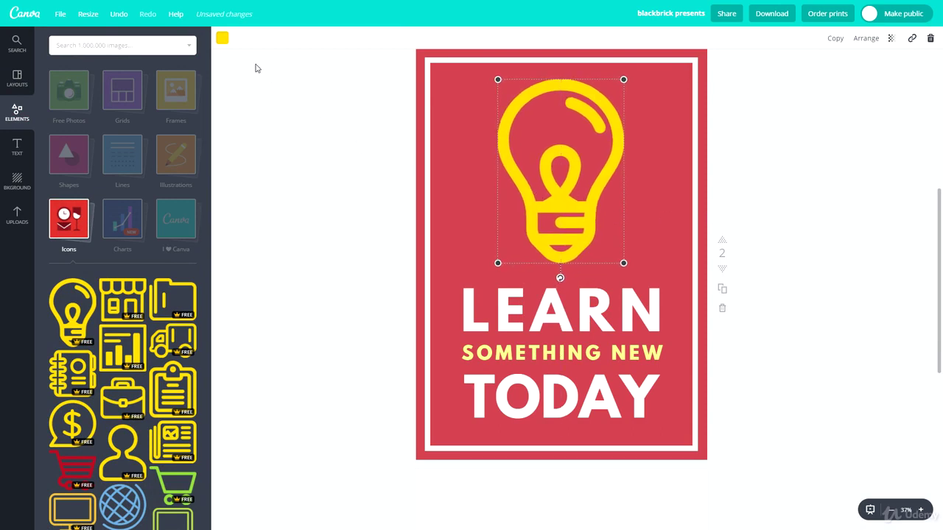
pyautogui.click(222, 38)
pyautogui.click(311, 211)
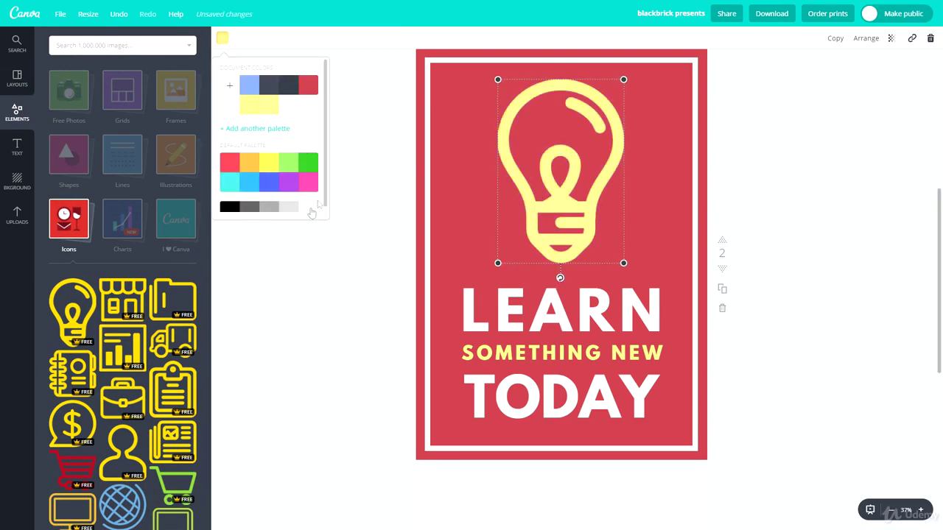
pyautogui.click(310, 212)
pyautogui.click(274, 371)
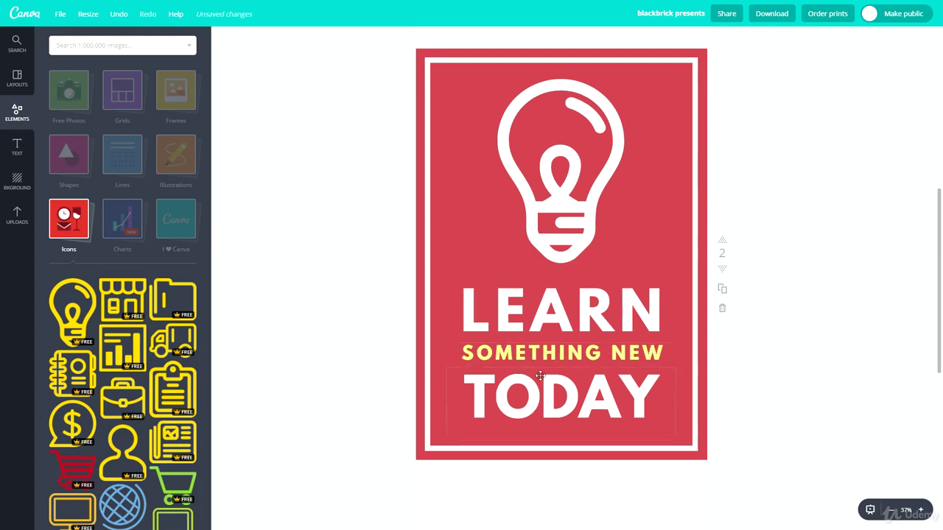
# Lower TODAY slightly, replace NEW with AMAZING in the yellow tagline, and nudge it into place.
pyautogui.moveTo(543, 396); pyautogui.dragTo(544, 407)
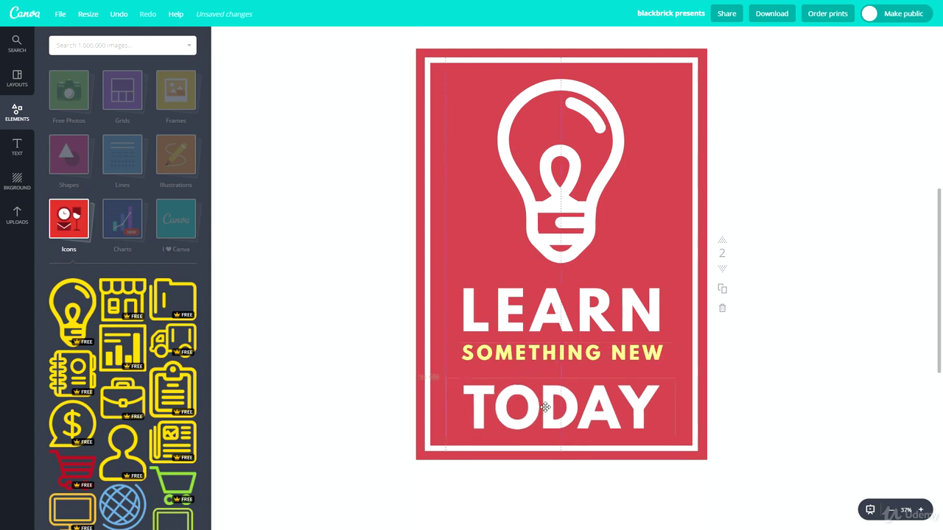
pyautogui.click(617, 358)
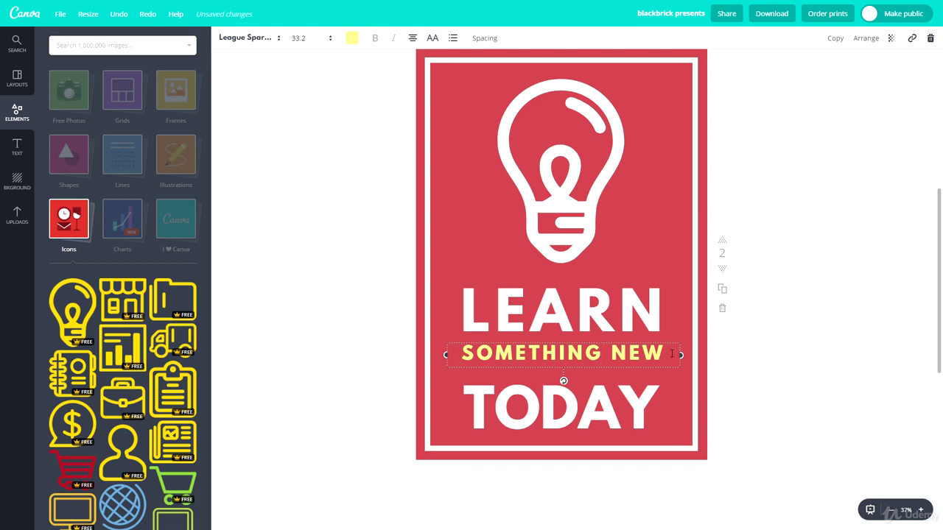
pyautogui.moveTo(672, 353); pyautogui.dragTo(631, 354)
pyautogui.write('AMAZING')
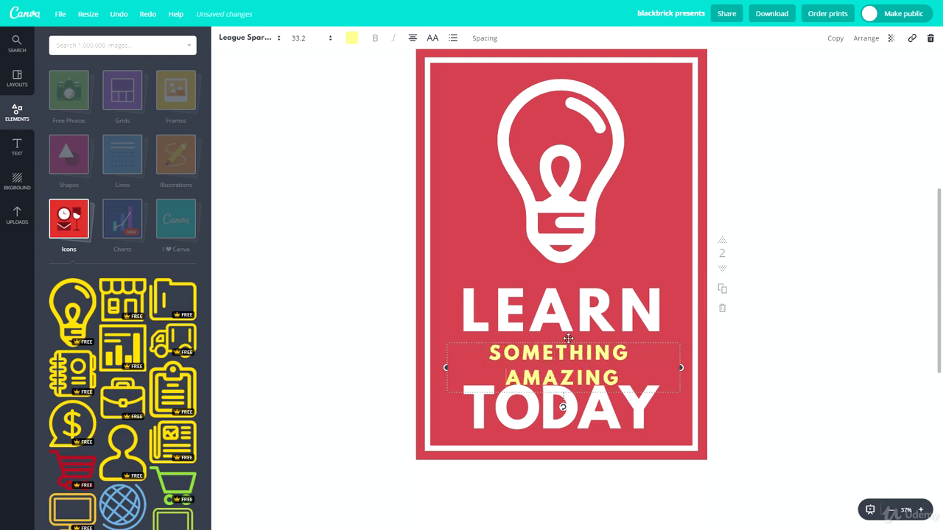
pyautogui.moveTo(569, 338)
pyautogui.mouseDown()
pyautogui.moveTo(577, 336)
pyautogui.moveTo(569, 331)
pyautogui.mouseUp()
pyautogui.click(732, 349)
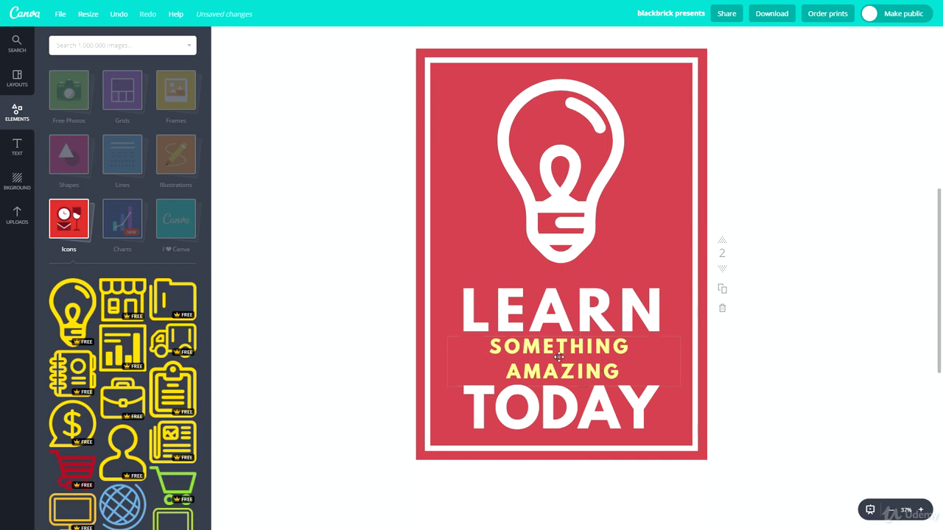
# Bring the Layouts thumbnails back to the side panel and select the SOMETHING AMAZING text.
pyautogui.click(76, 221)
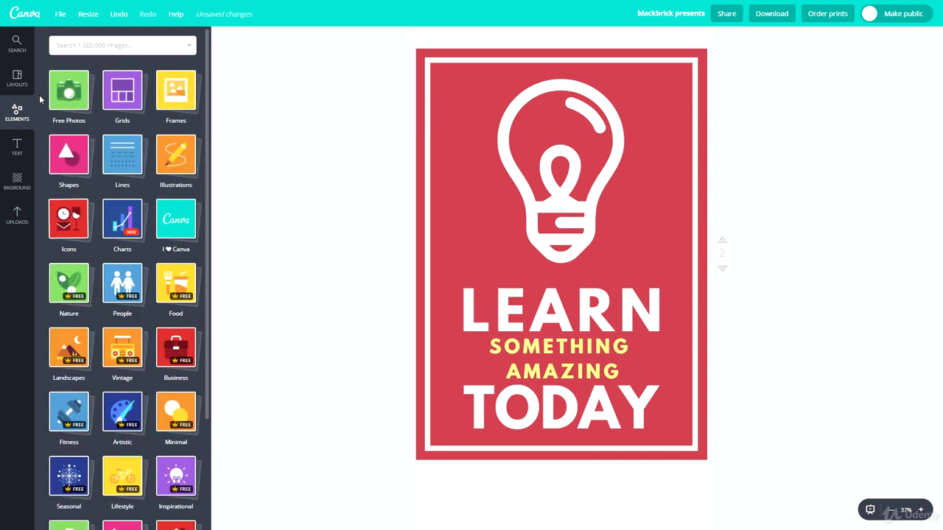
pyautogui.click(17, 81)
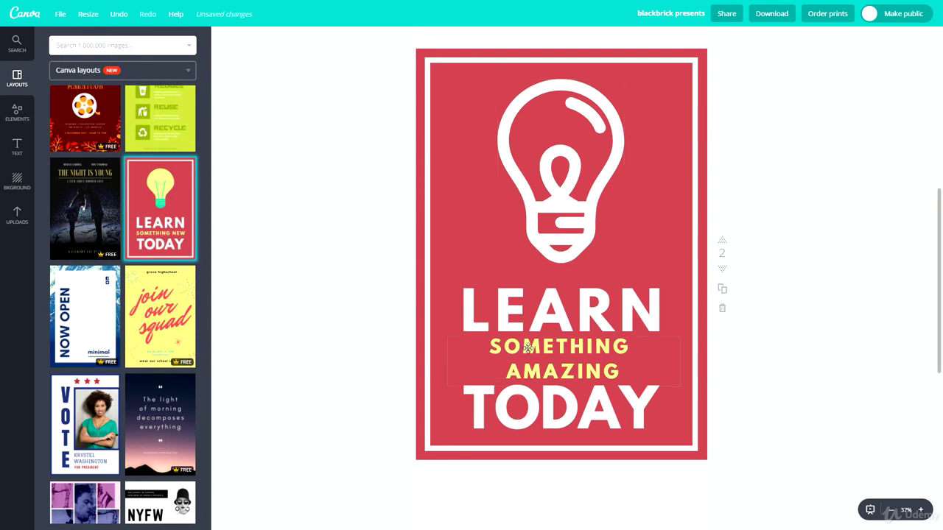
pyautogui.click(531, 343)
pyautogui.moveTo(531, 335); pyautogui.dragTo(535, 241)
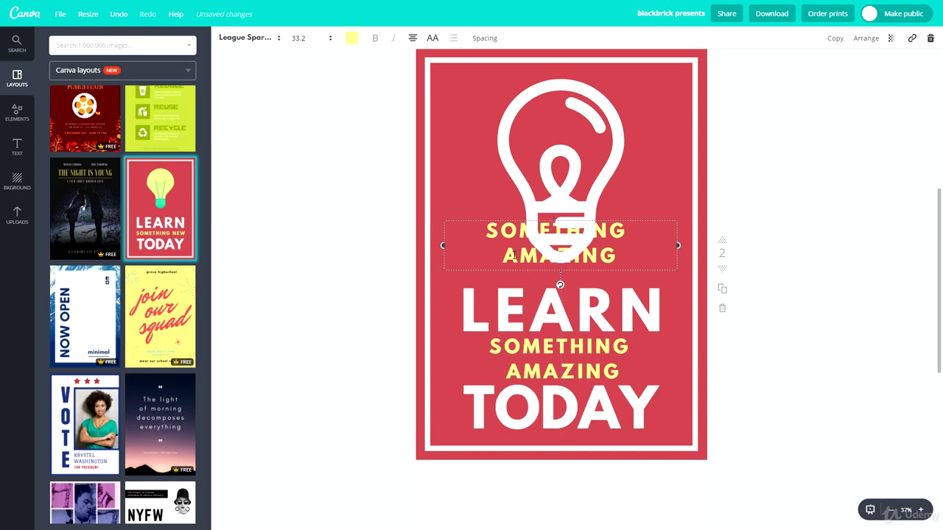
pyautogui.doubleClick(513, 256)
pyautogui.press('BackSpace')
pyautogui.write('W')
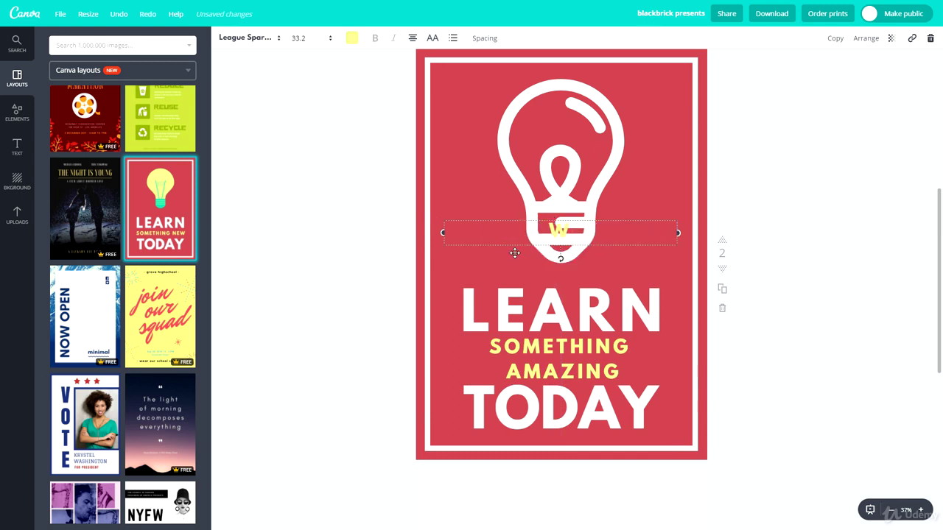
pyautogui.write('WW.BLACKBRICKTRAINING.CO.UK')
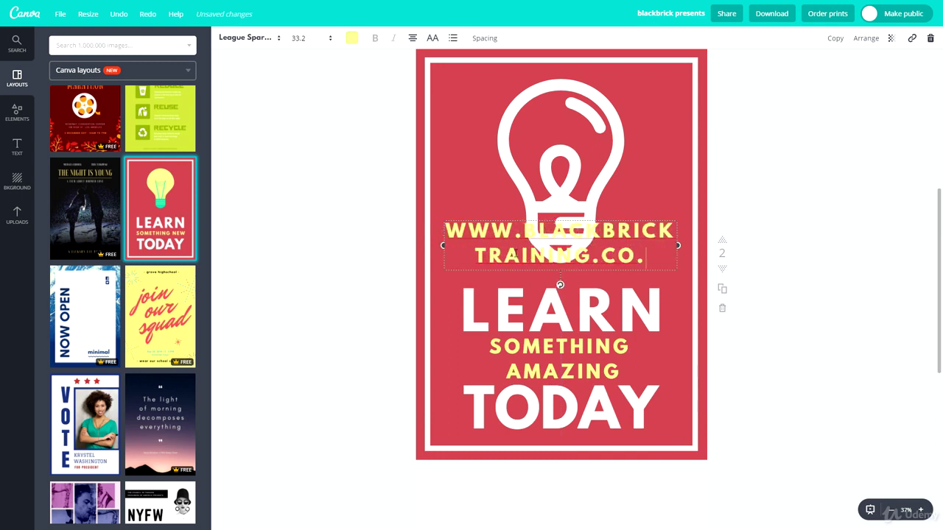
# Style the URL in Aileron Thin at size 16 and move it to the poster's top.
pyautogui.click(351, 39)
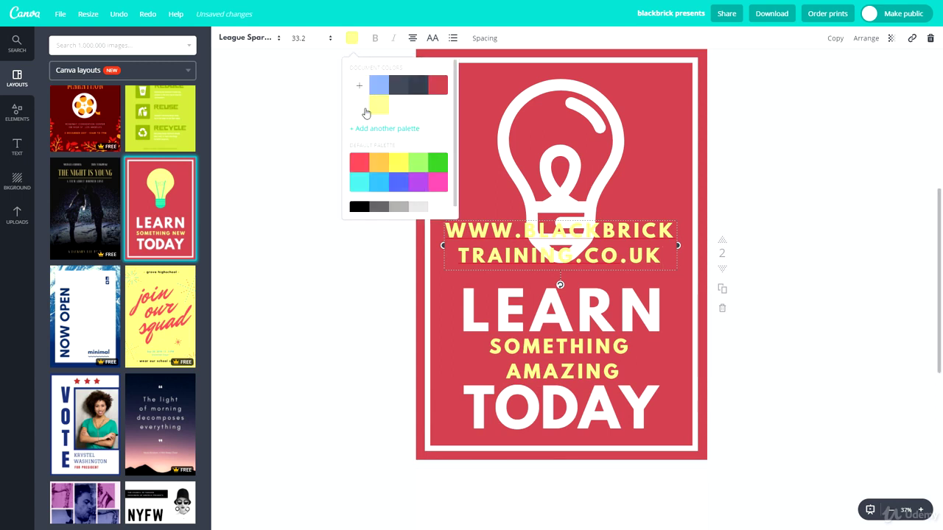
pyautogui.click(248, 39)
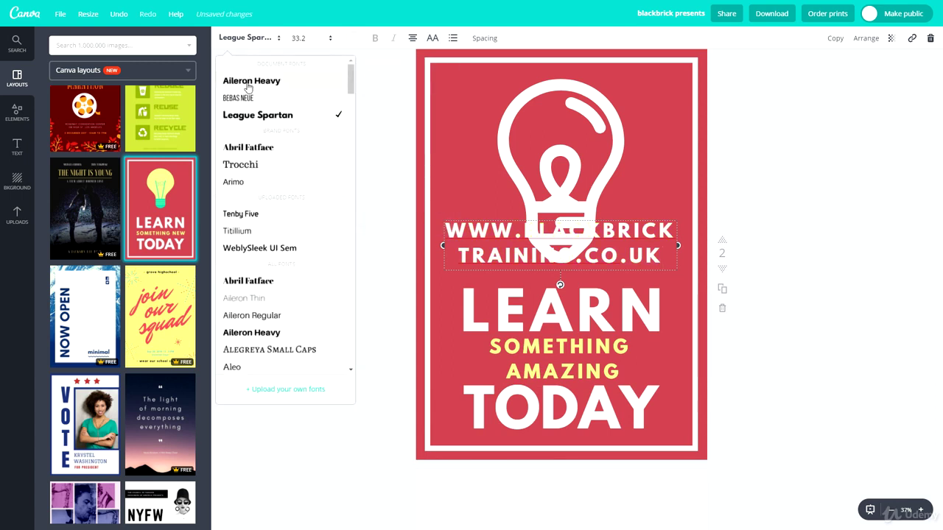
pyautogui.scroll(-2, 268, 229)
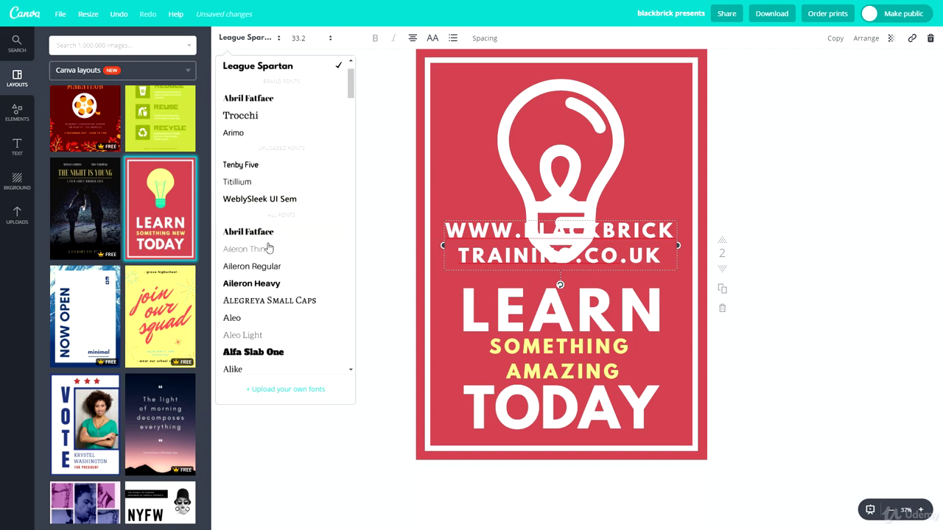
pyautogui.click(267, 248)
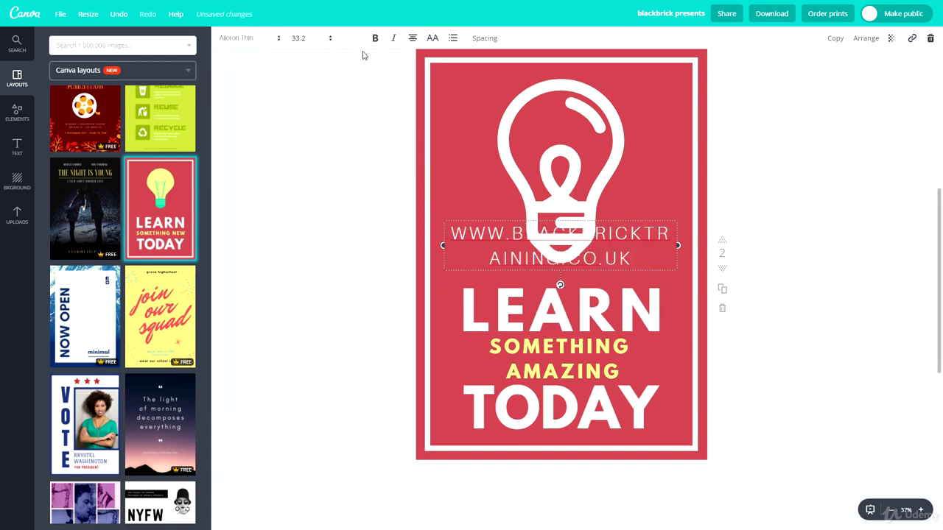
pyautogui.click(310, 39)
pyautogui.click(305, 142)
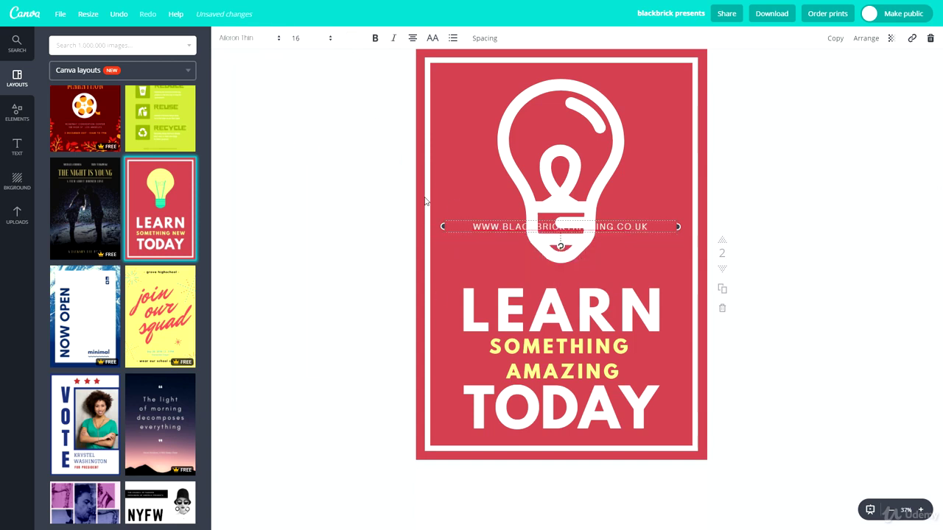
pyautogui.moveTo(515, 221); pyautogui.dragTo(513, 42)
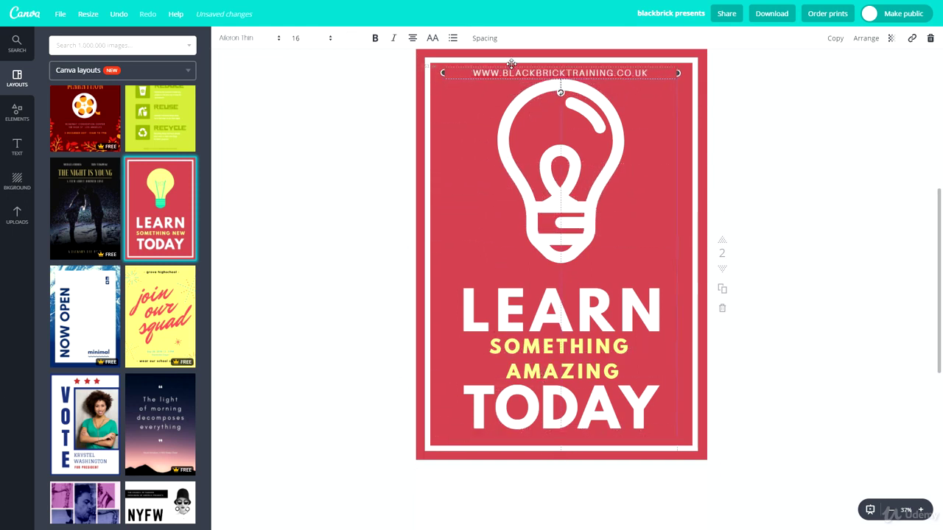
pyautogui.click(467, 111)
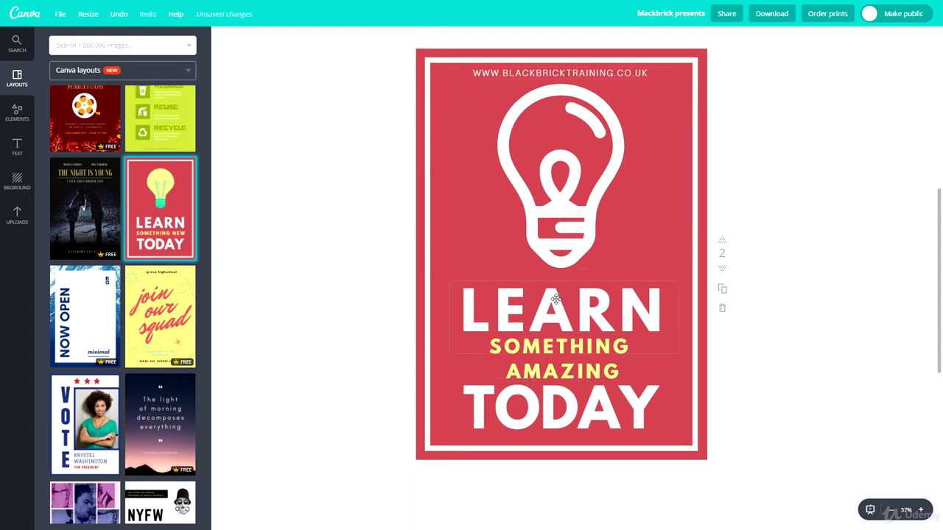
pyautogui.scroll(1, 322, 260)
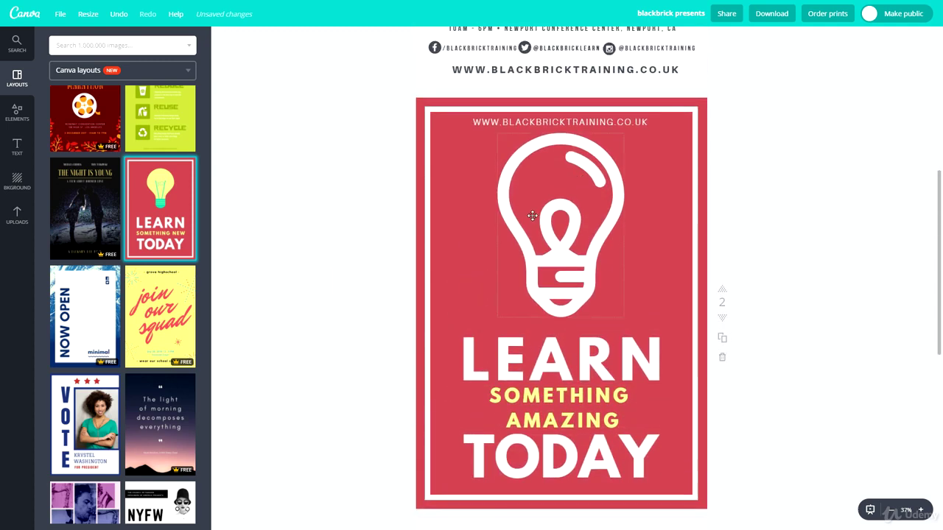
# Change the red poster background to light blue.
pyautogui.click(461, 209)
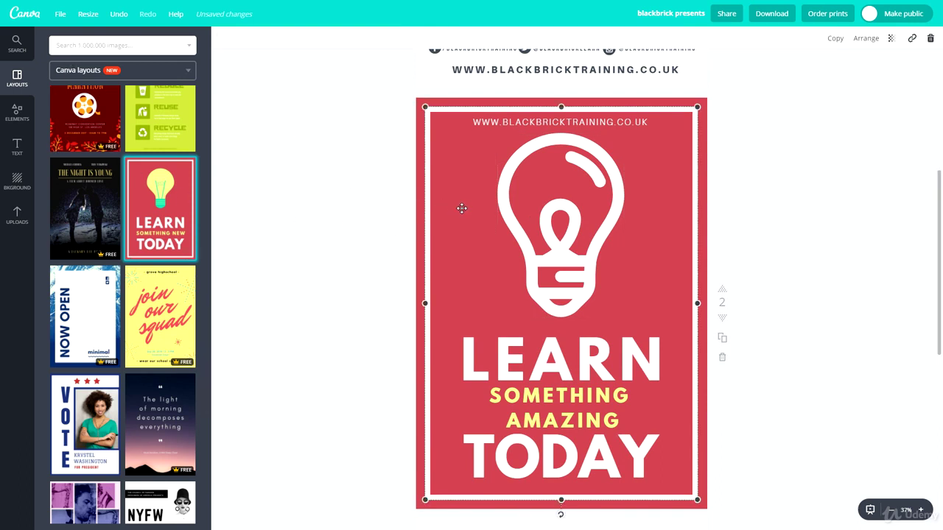
pyautogui.click(417, 160)
pyautogui.click(223, 39)
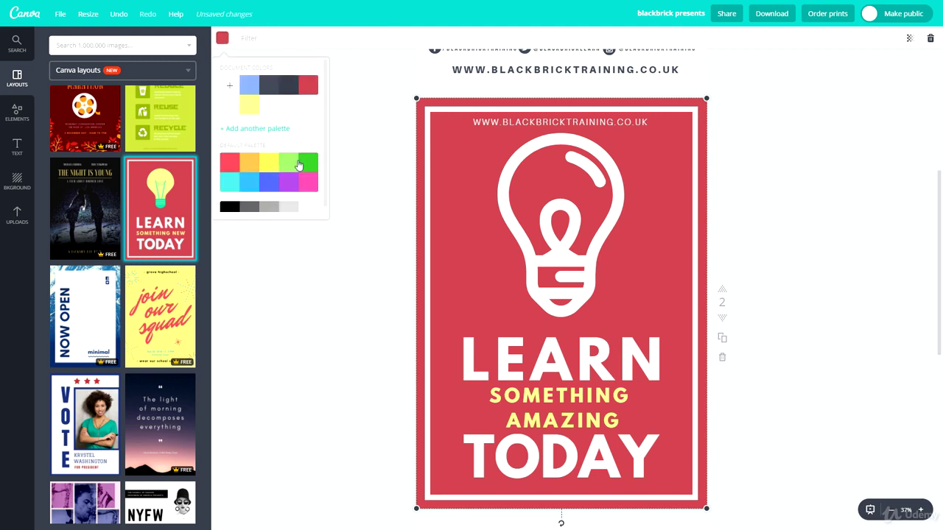
pyautogui.click(251, 87)
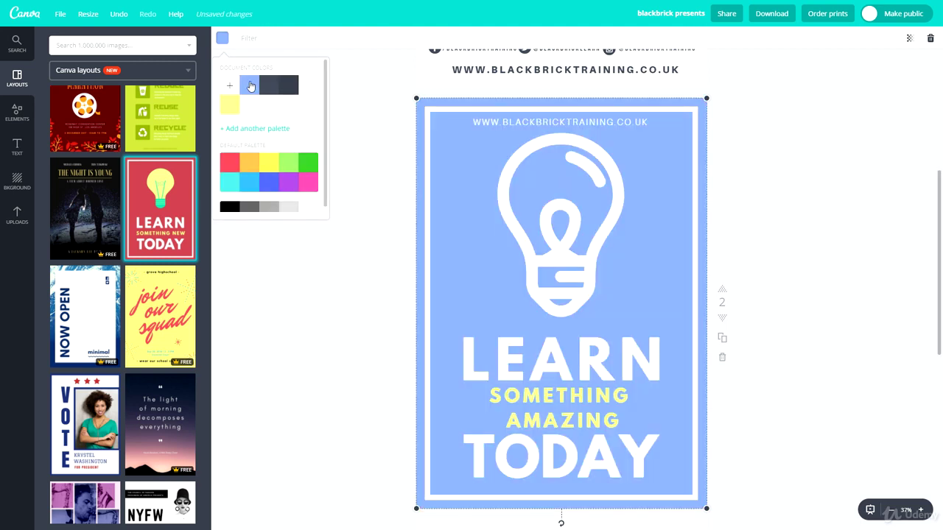
pyautogui.click(307, 172)
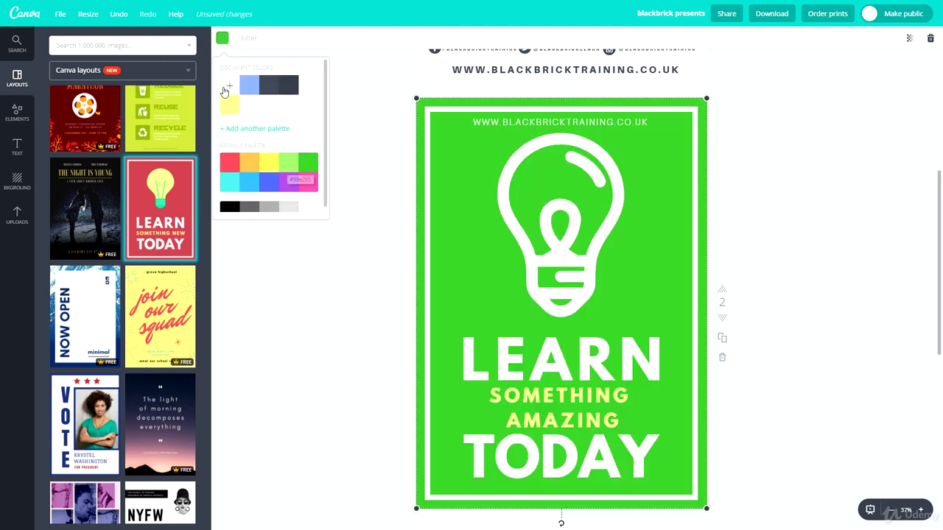
pyautogui.click(248, 86)
# Recolour the SOMETHING AMAZING text light green.
pyautogui.click(565, 393)
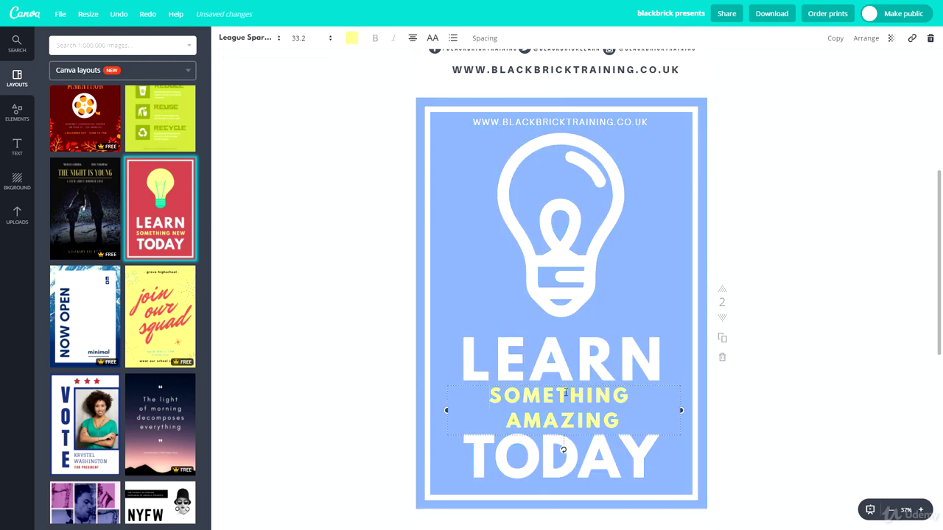
pyautogui.click(351, 38)
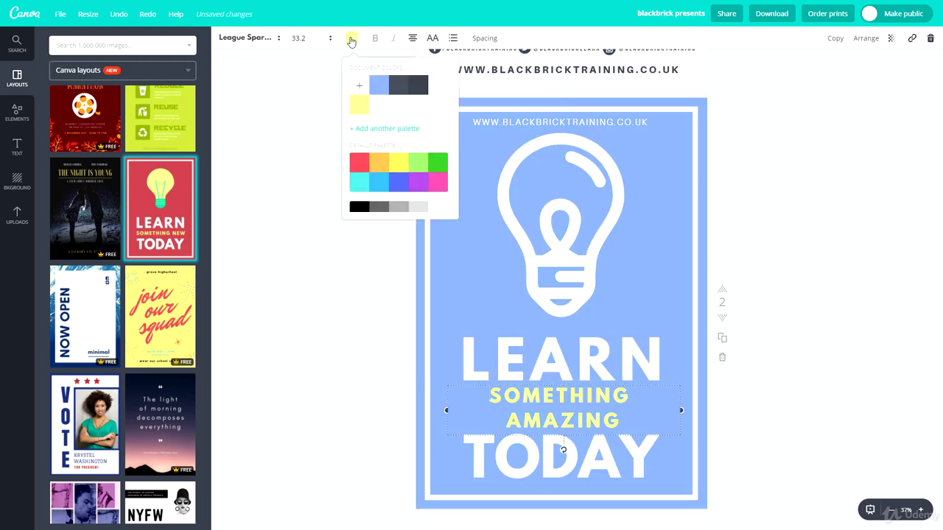
pyautogui.click(418, 162)
pyautogui.click(335, 366)
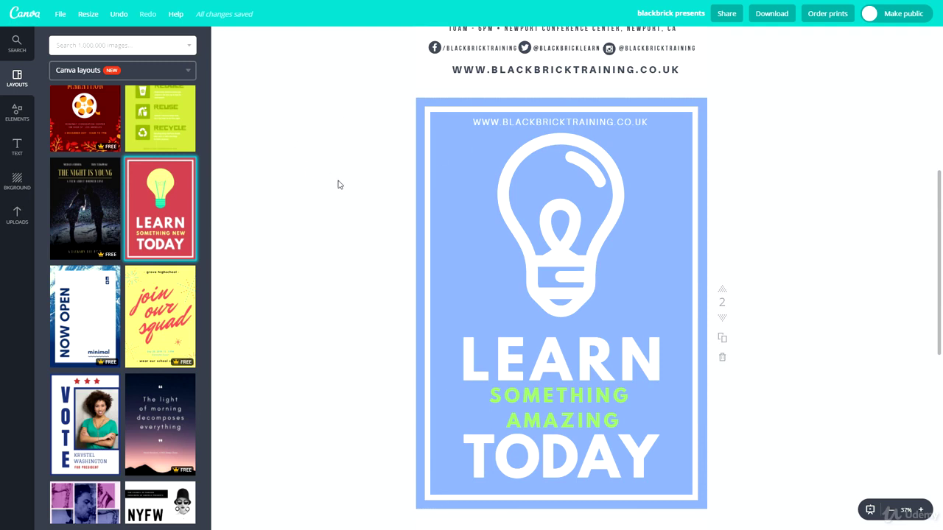
# Apply the green 'Add title' layout to page 3.
pyautogui.scroll(-6, 346, 288)
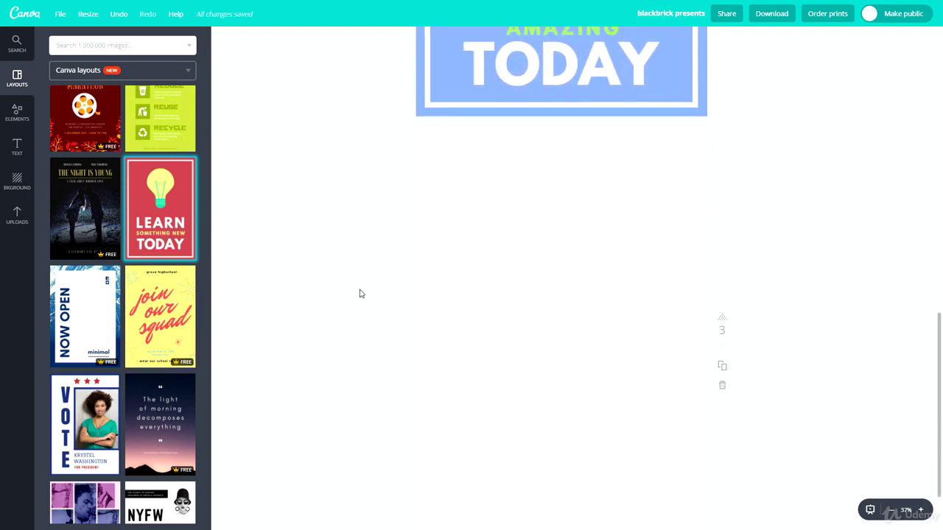
pyautogui.scroll(-3, 134, 337)
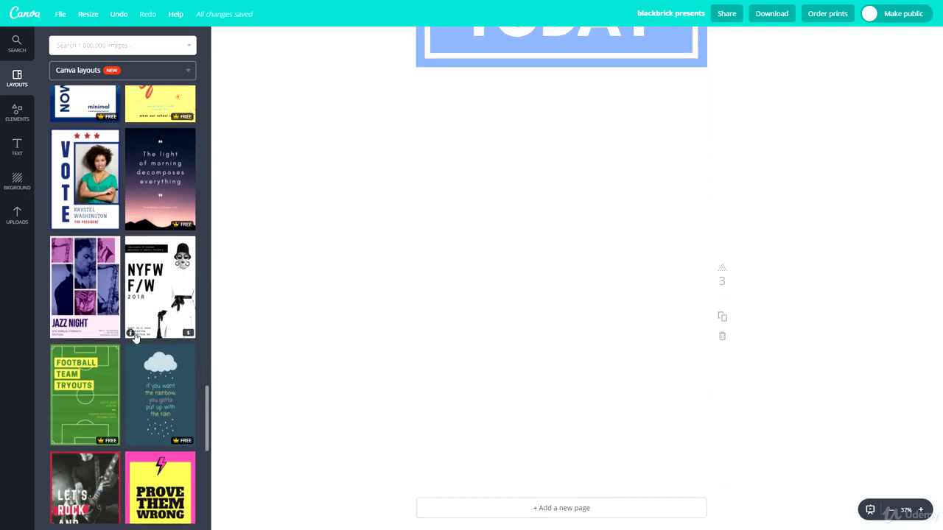
pyautogui.scroll(-2, 134, 336)
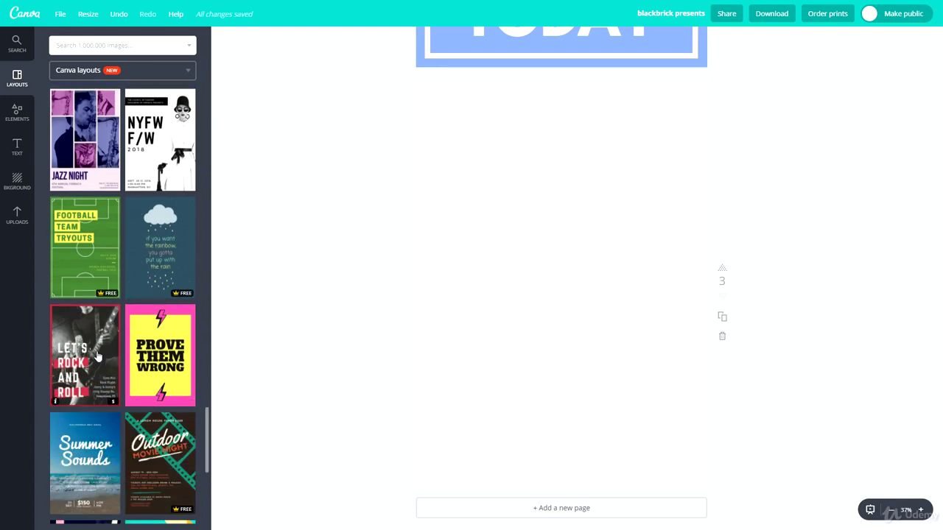
pyautogui.scroll(-4, 89, 394)
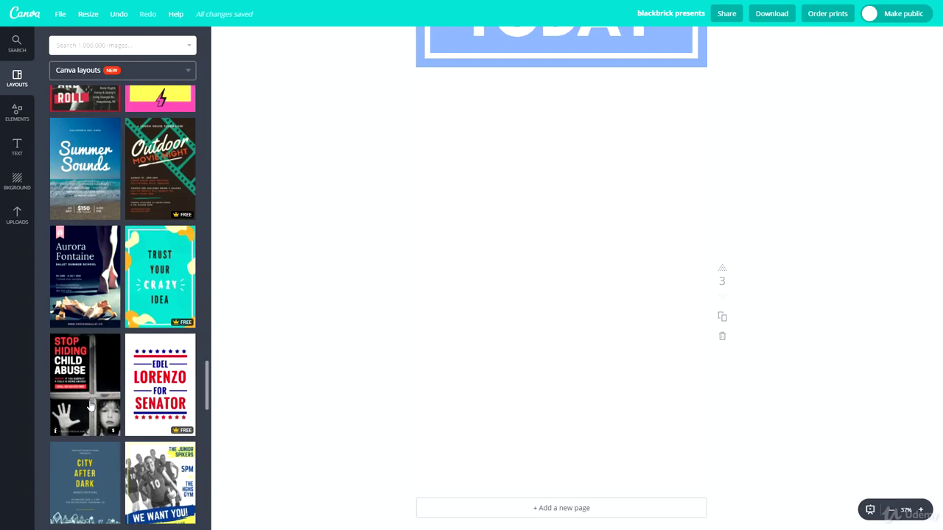
pyautogui.scroll(-6, 85, 407)
pyautogui.click(85, 148)
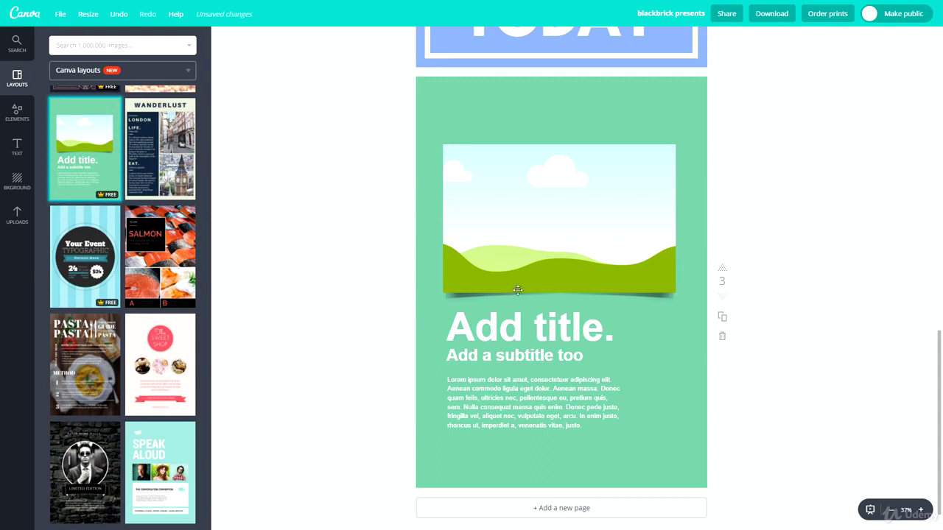
# Select the layout's placeholder image, Add title heading and body text for editing.
pyautogui.click(557, 224)
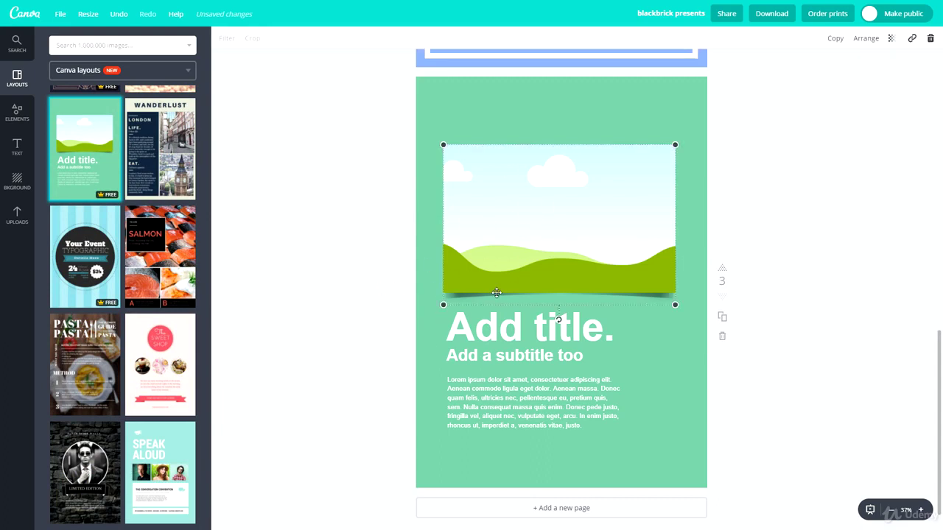
pyautogui.click(501, 325)
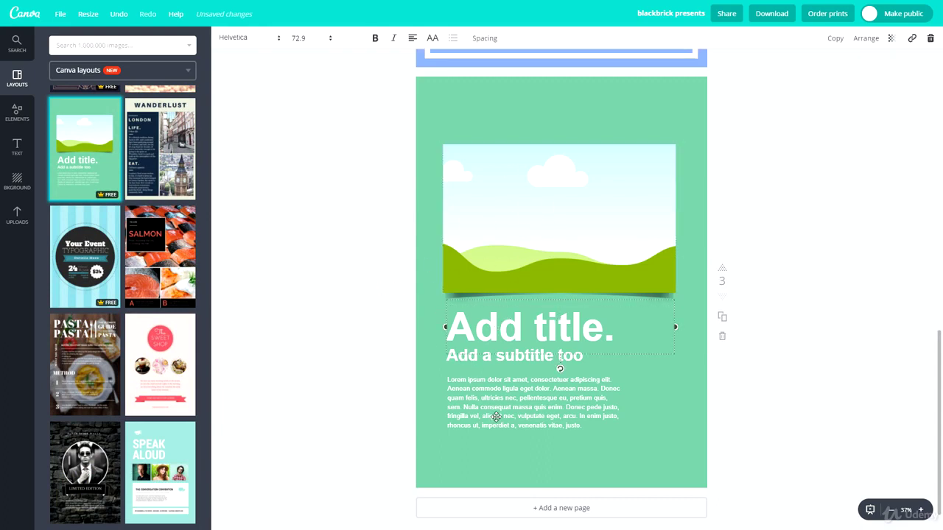
pyautogui.doubleClick(492, 416)
pyautogui.click(369, 395)
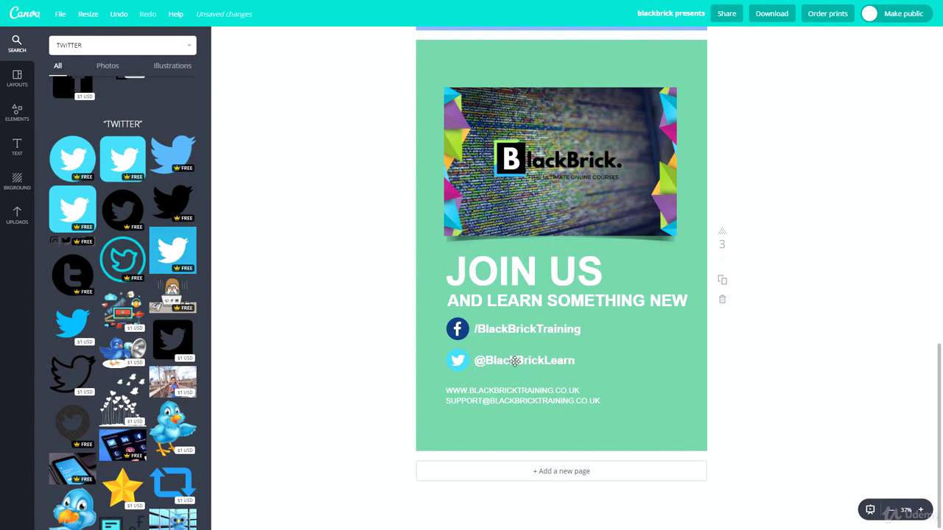
pyautogui.moveTo(515, 361); pyautogui.dragTo(512, 361)
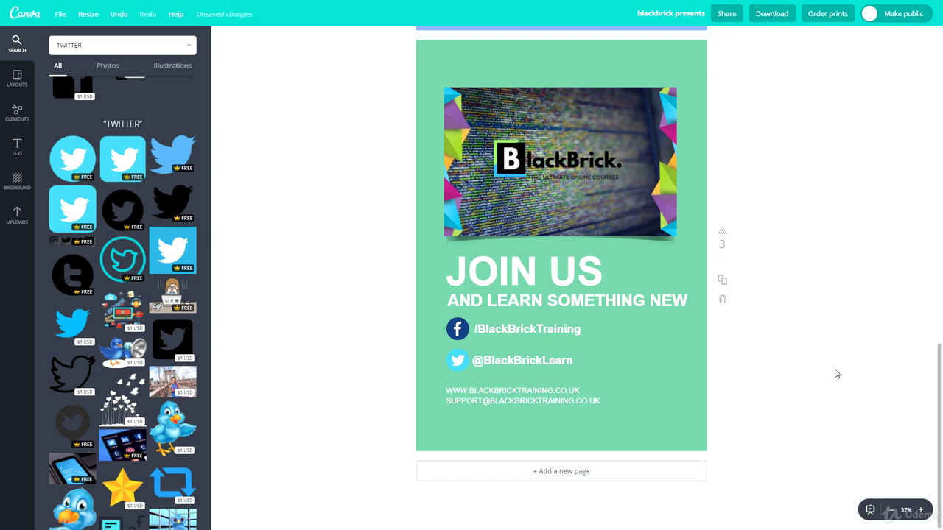
pyautogui.scroll(4, 805, 376)
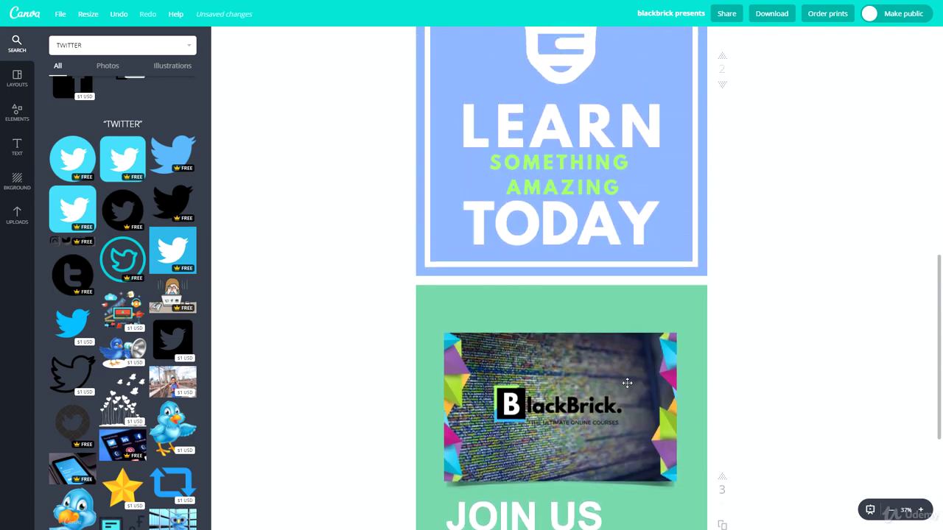
pyautogui.scroll(-3, 600, 368)
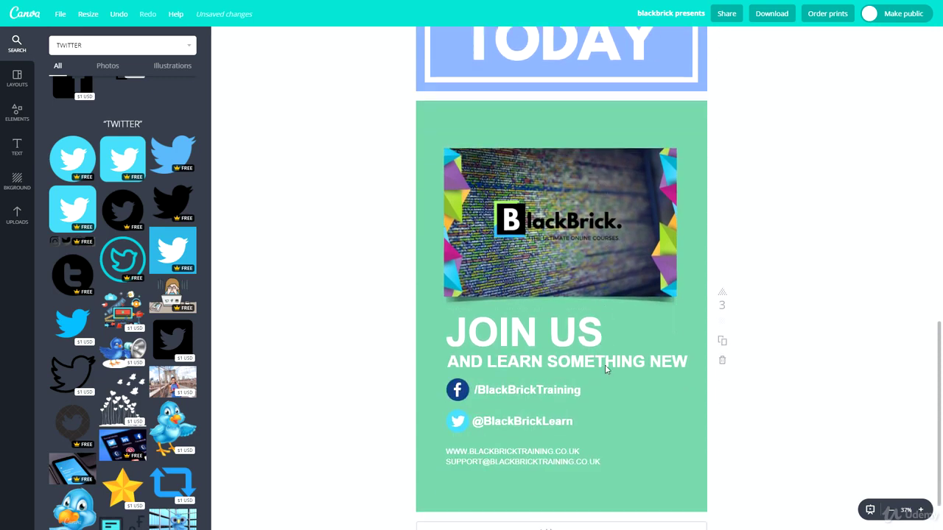
# Retitle the design 'Poster Design' in the top bar.
pyautogui.scroll(2, 605, 369)
pyautogui.click(666, 12)
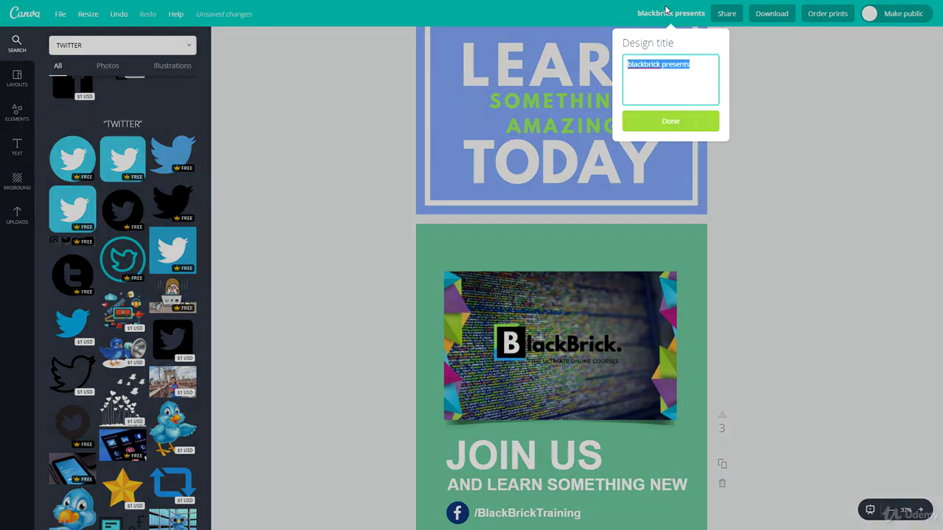
pyautogui.write('Poster Design')
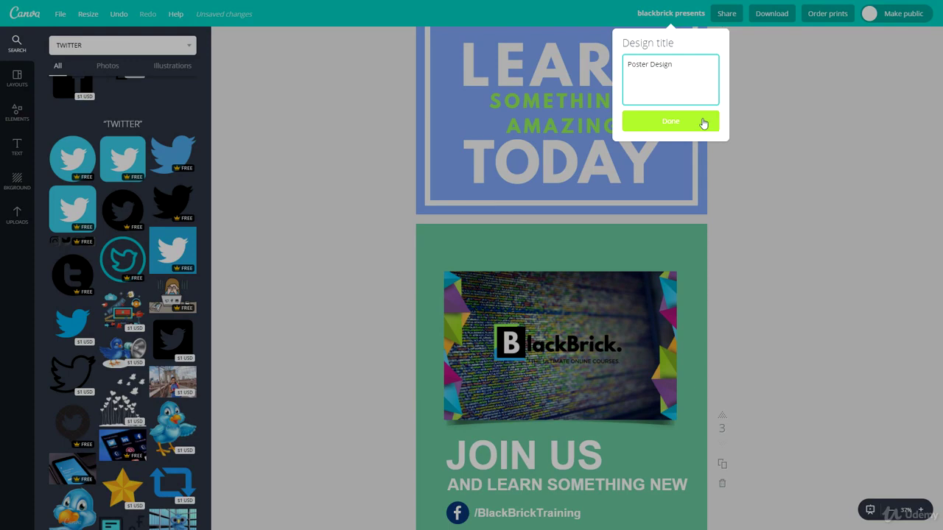
pyautogui.press('Return')
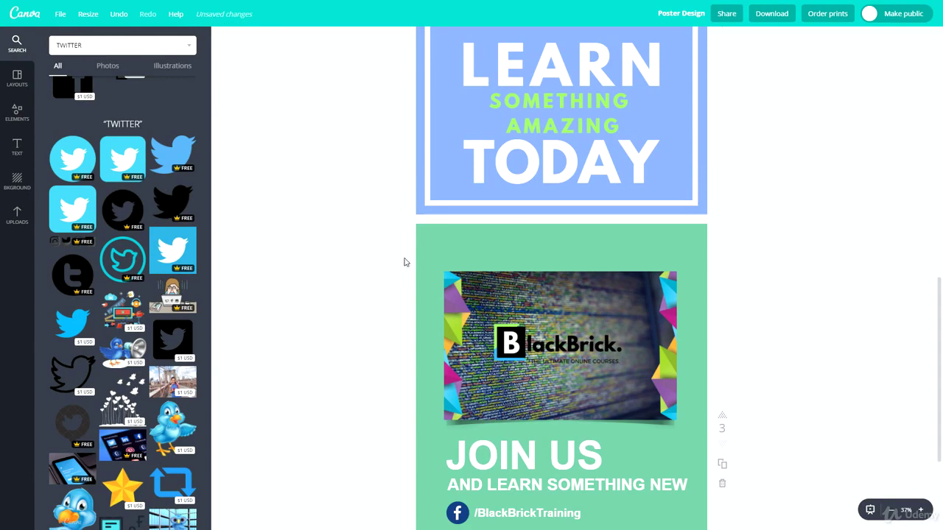
# Scroll through the pages to check all three posters are in place.
pyautogui.scroll(-3, 405, 260)
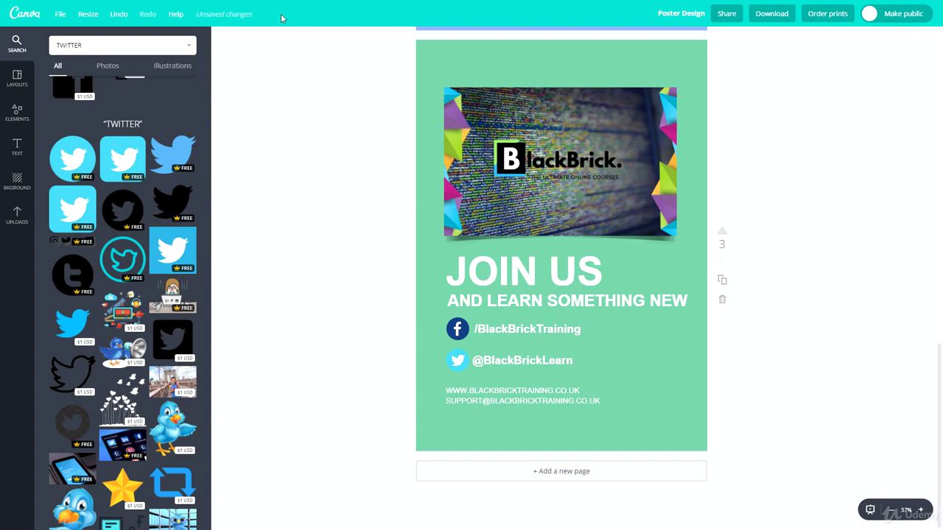
pyautogui.scroll(-8, 457, 373)
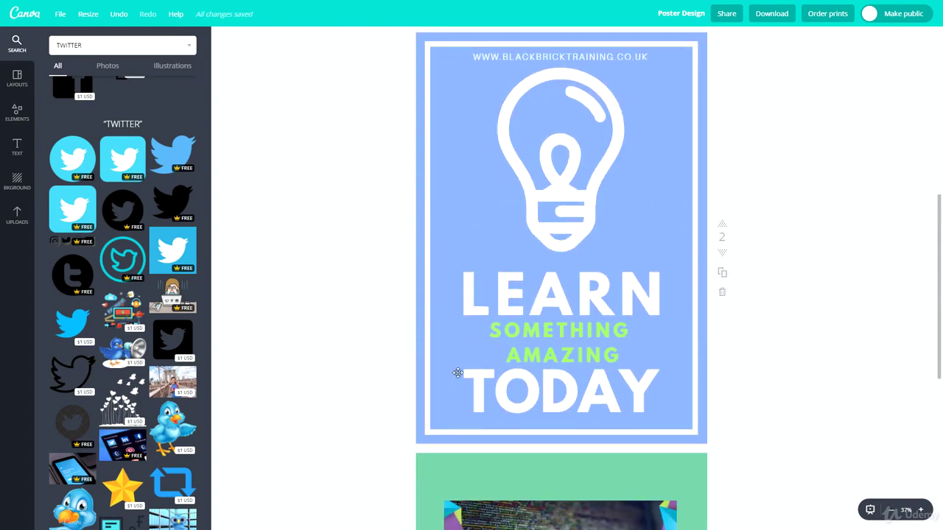
pyautogui.scroll(-6, 457, 373)
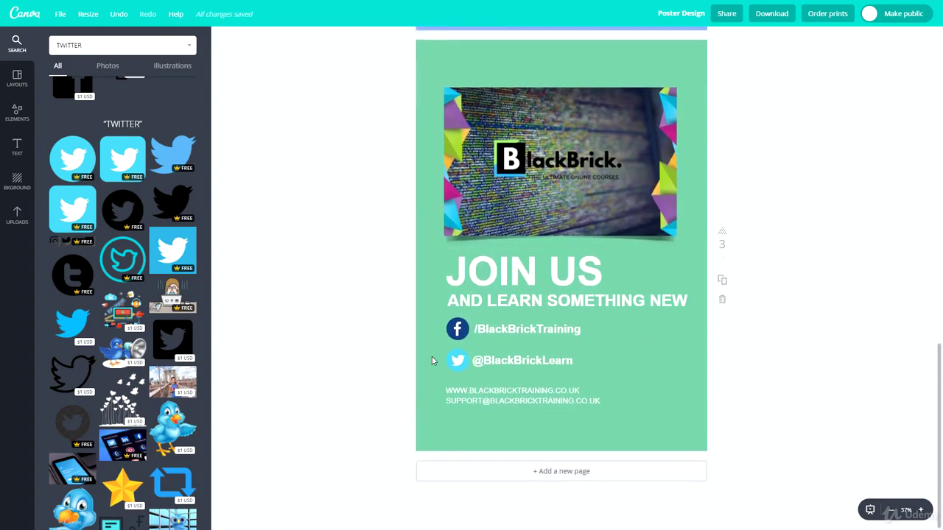
pyautogui.scroll(12, 434, 354)
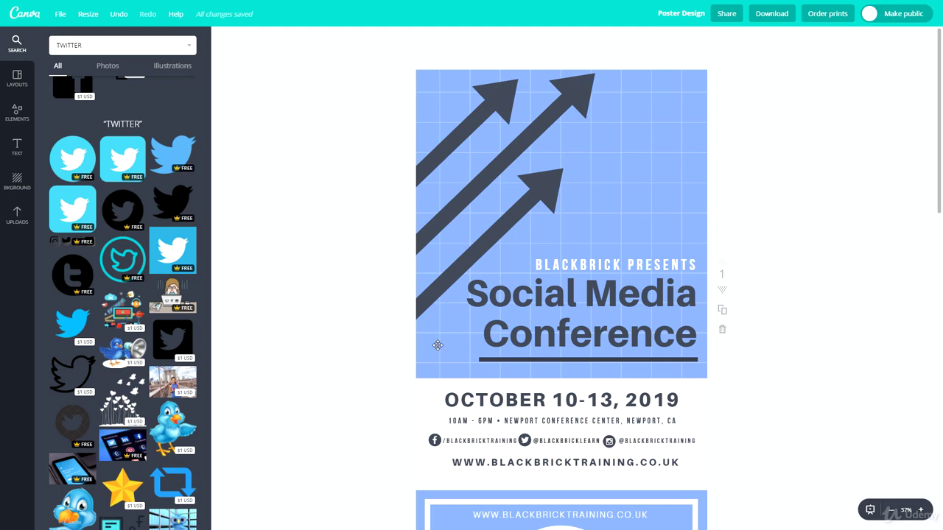